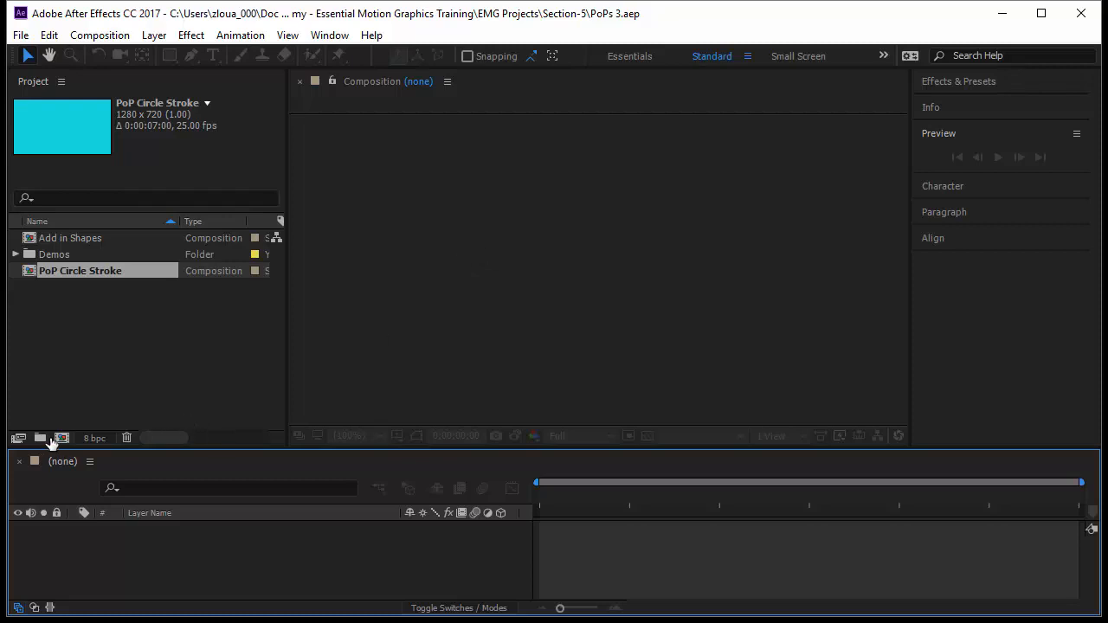
Create a 1280 x 720, 25 fps, 7-second composition named Pop Circle Fill with a cyan background
click(62, 438)
drag(235, 14, 453, 112)
text(Pop Circle Fill)
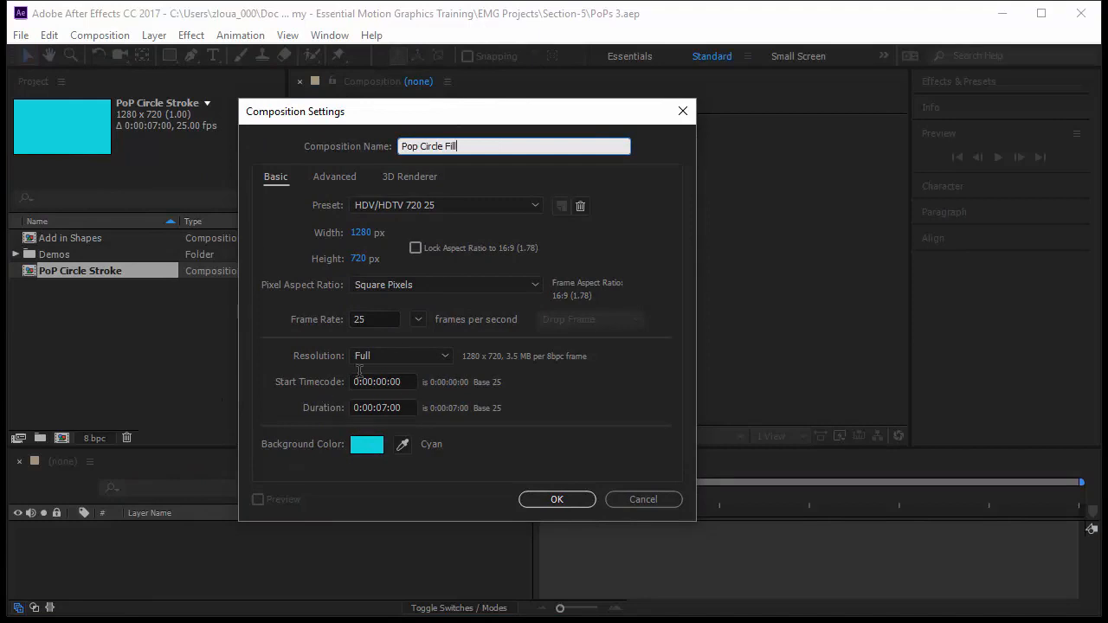
click(574, 502)
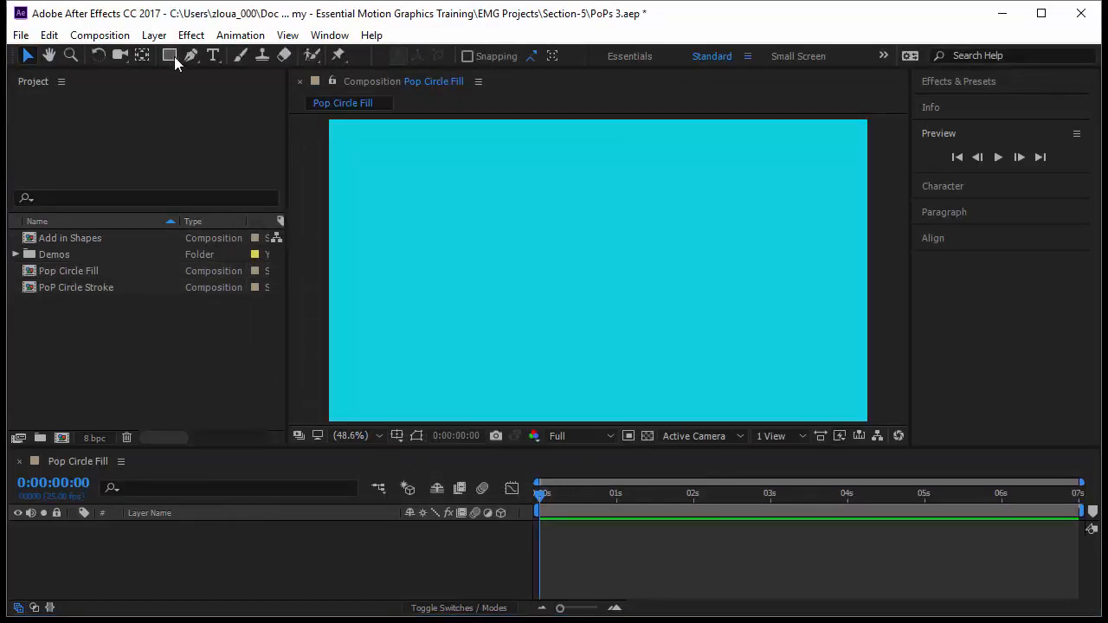
Draw a circle about 267 px in diameter near the composition's centre with the Ellipse tool
drag(170, 55, 230, 92)
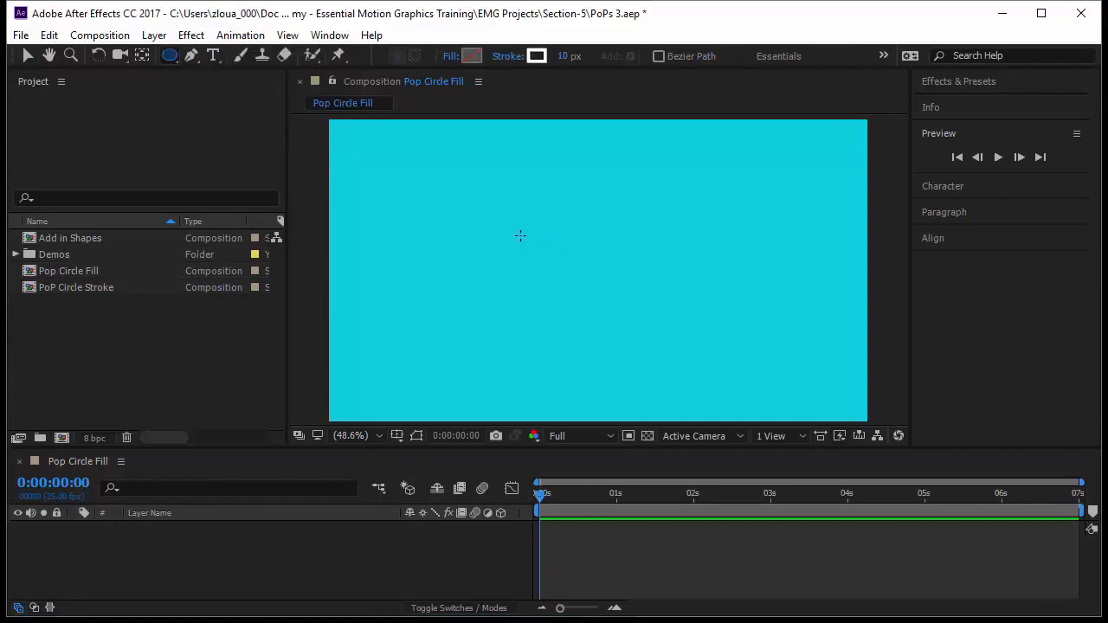
mouse_move(520, 232)
mouse_down()
mouse_move(640, 308)
mouse_move(631, 288)
mouse_move(658, 270)
mouse_move(653, 281)
mouse_up()
key(space)
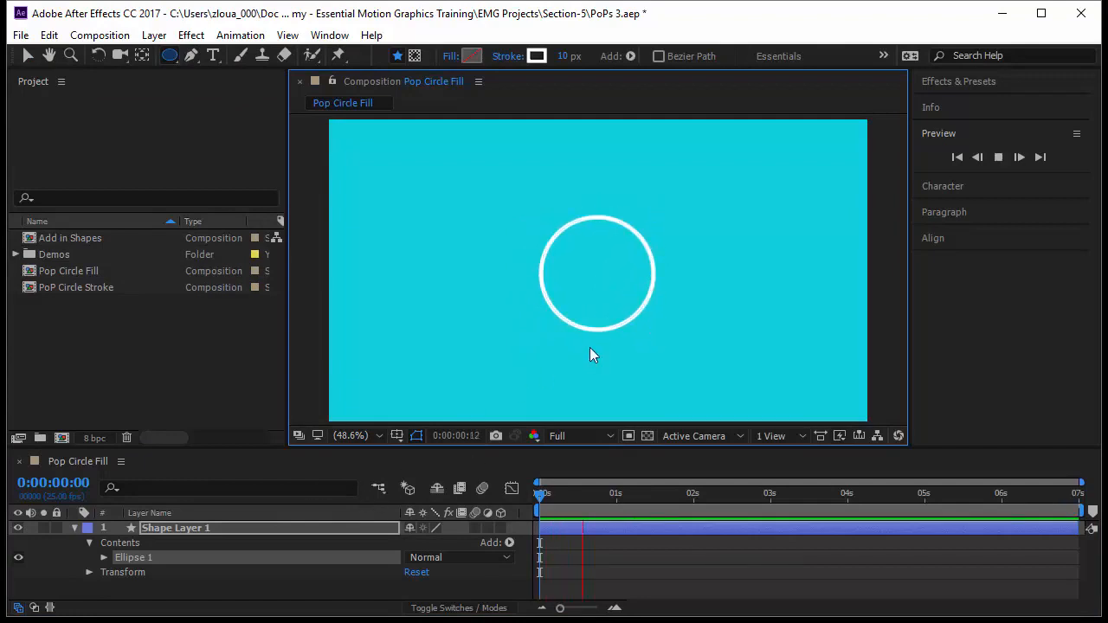
click(543, 500)
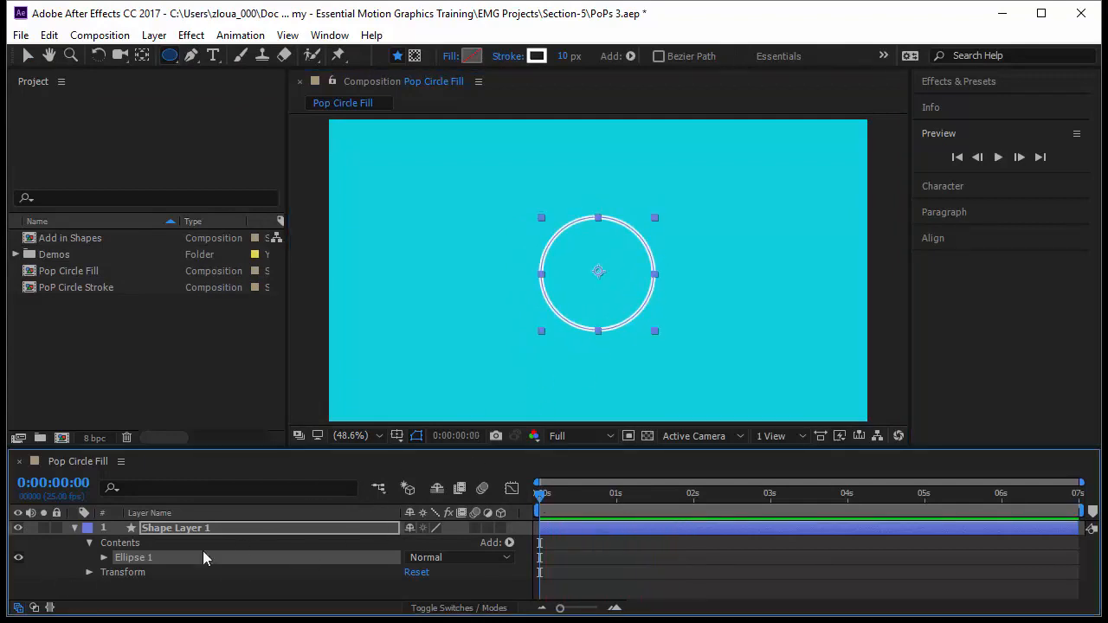
Centre the circle by setting the position in Ellipse 1's transform properties to 0, 0
click(102, 558)
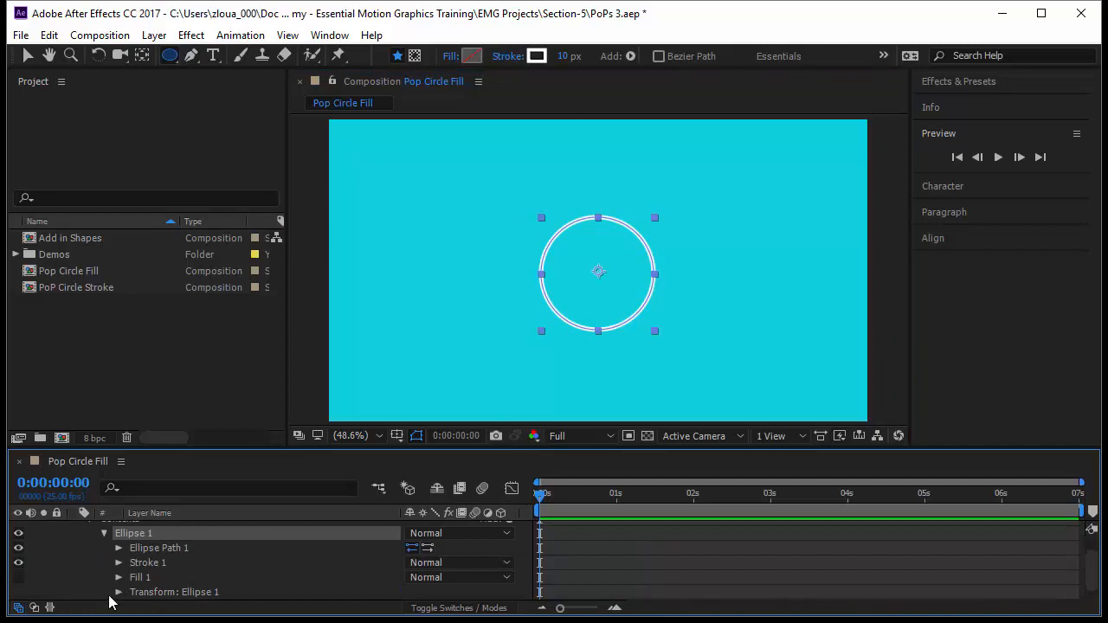
click(111, 603)
click(119, 592)
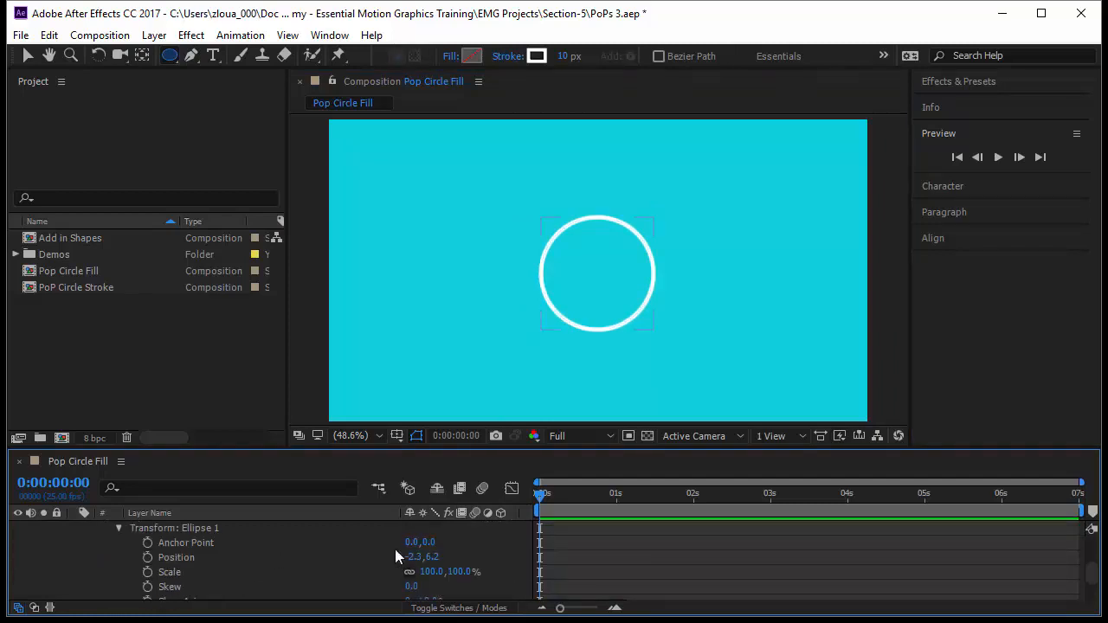
click(414, 557)
text(0)
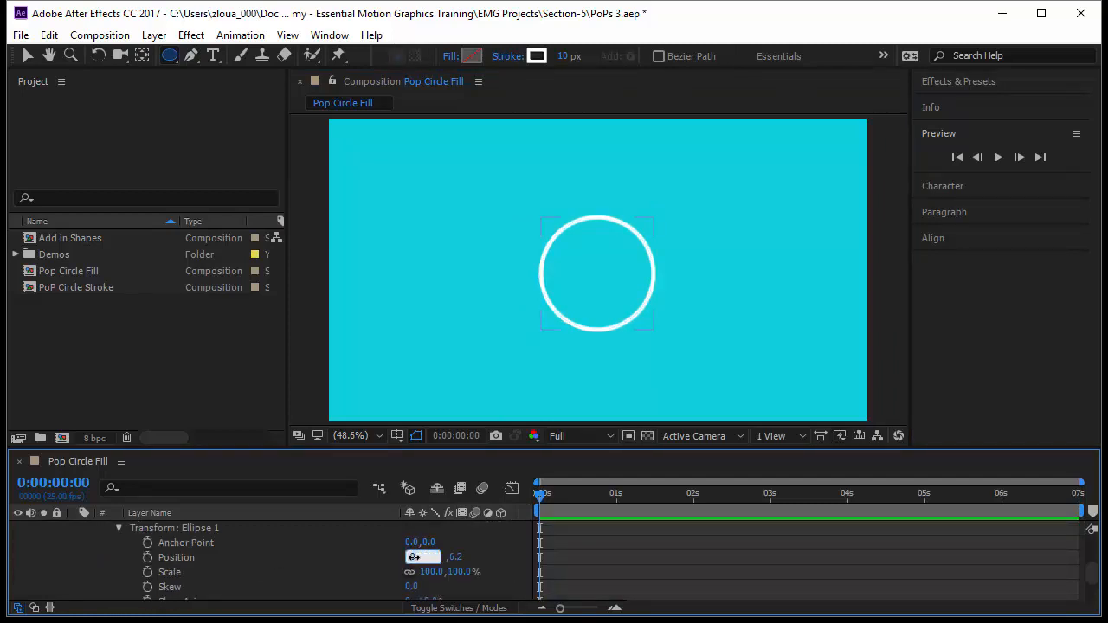
key(Tab)
text(0)
key(Return)
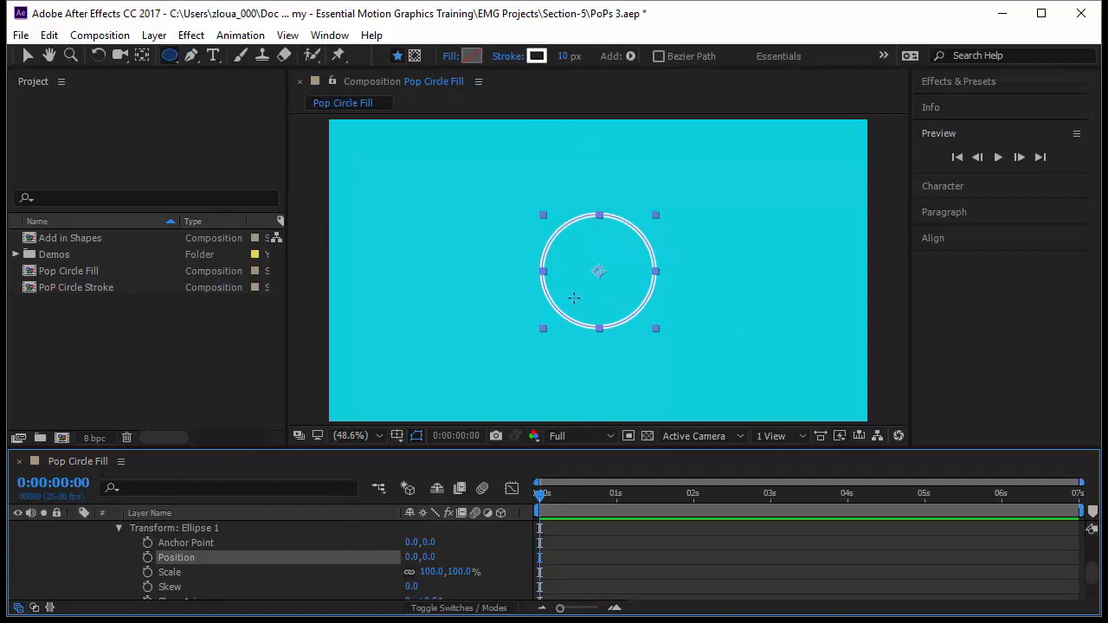
Give the circle a solid white fill and set its stroke width to 0 px
click(451, 55)
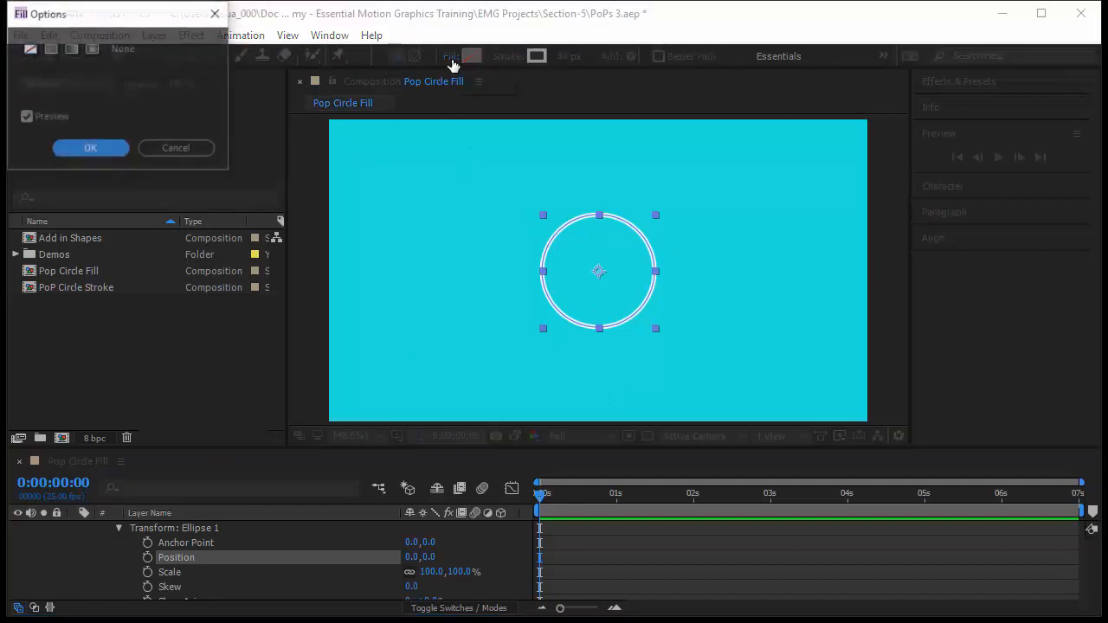
click(51, 48)
click(77, 153)
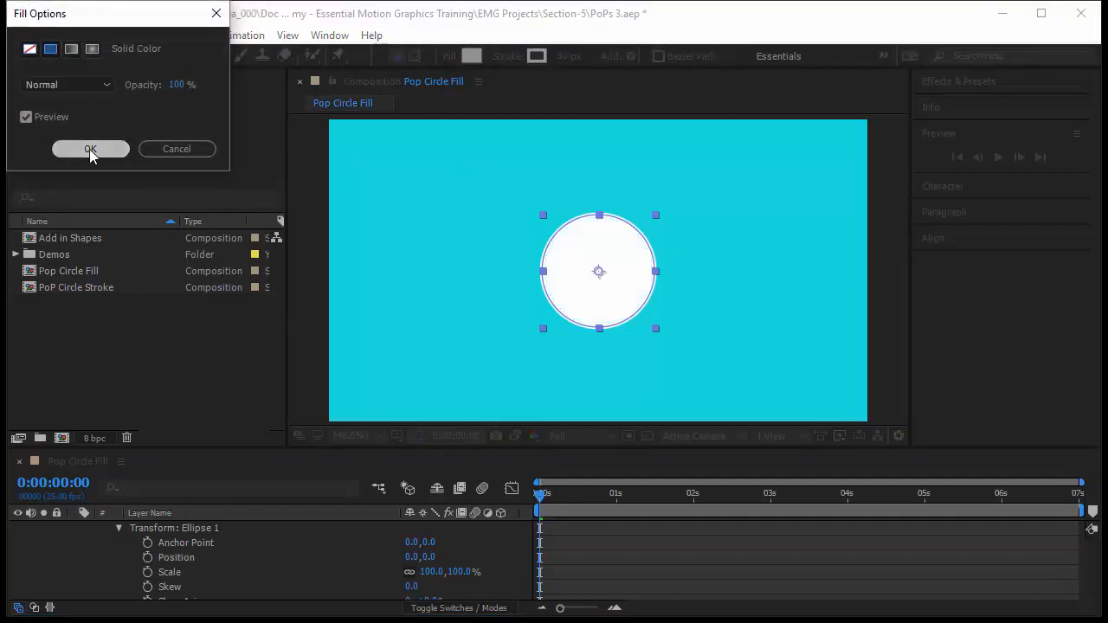
click(579, 55)
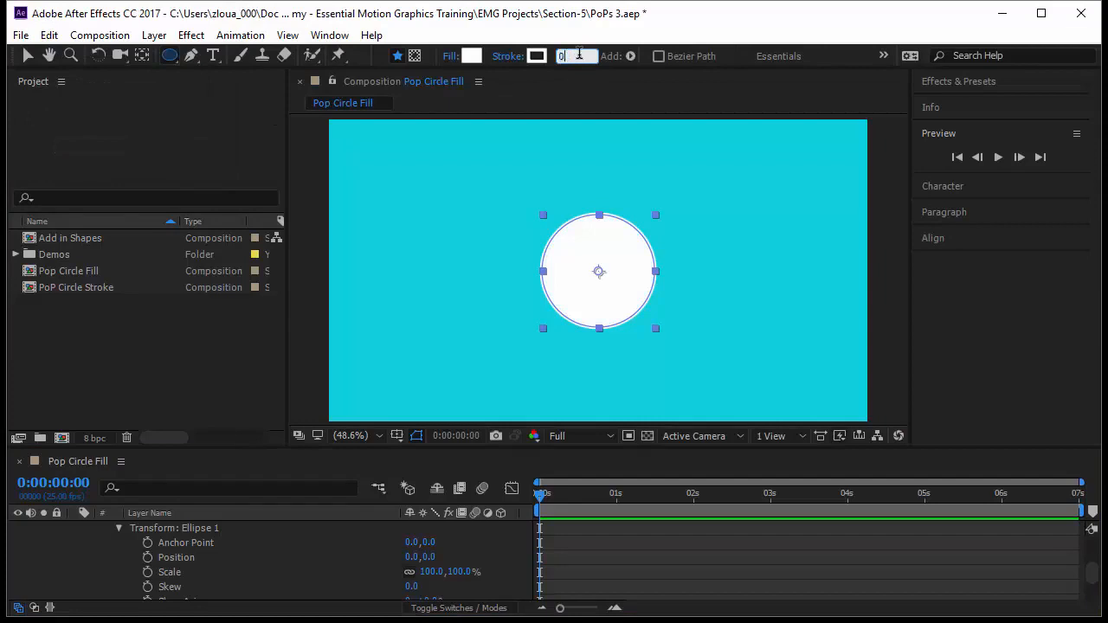
key(Return)
Set the size of Ellipse 1's path to 250 x 250
scroll(147, 567, up, 3)
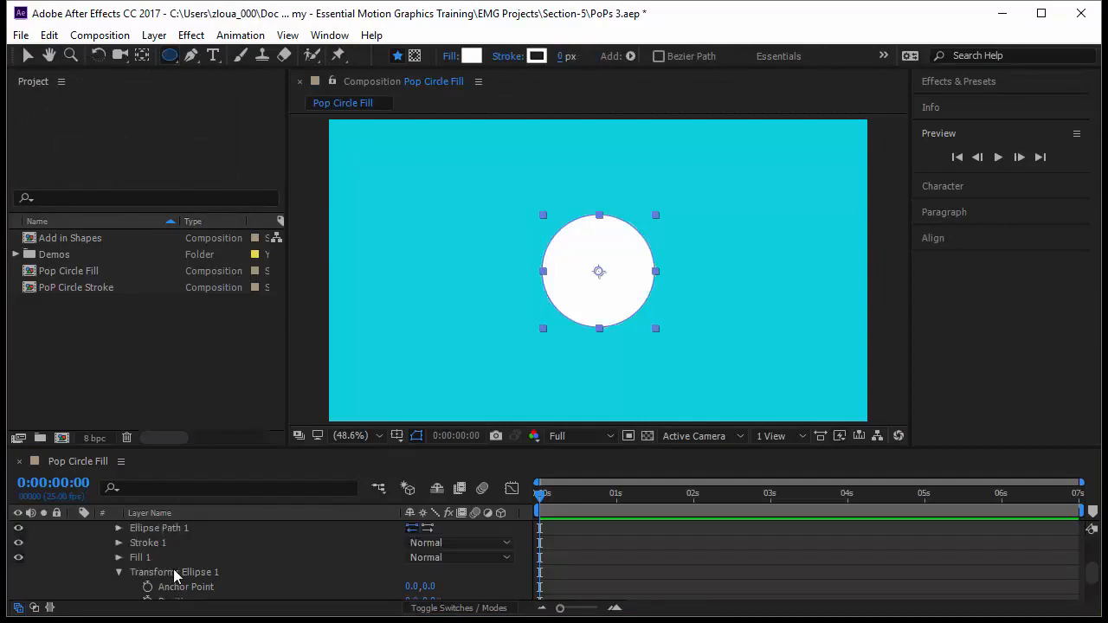
click(119, 573)
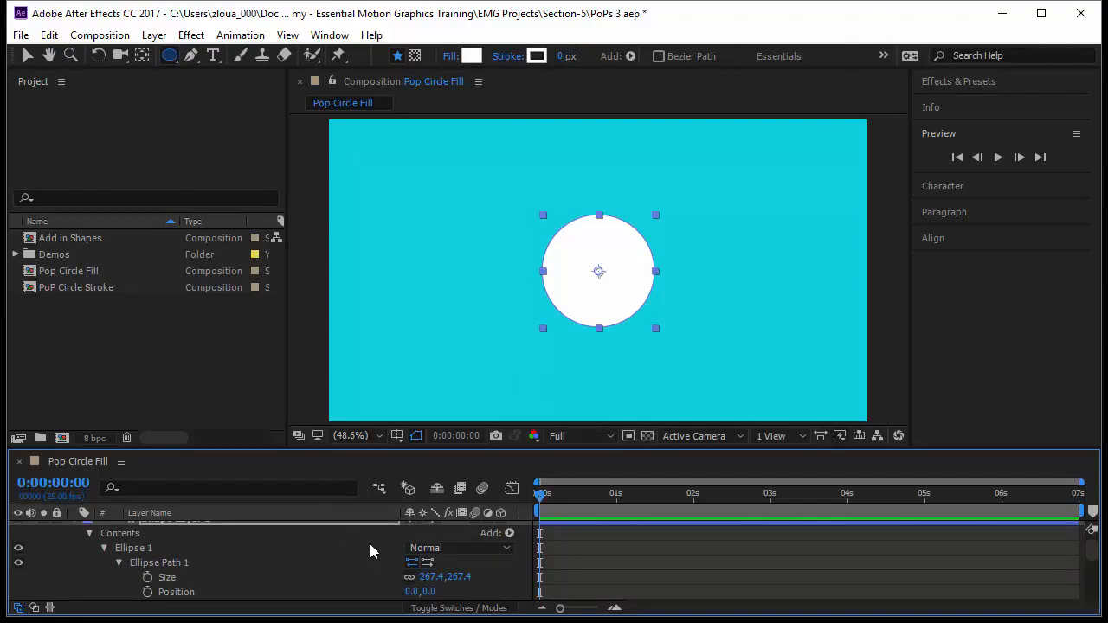
click(444, 577)
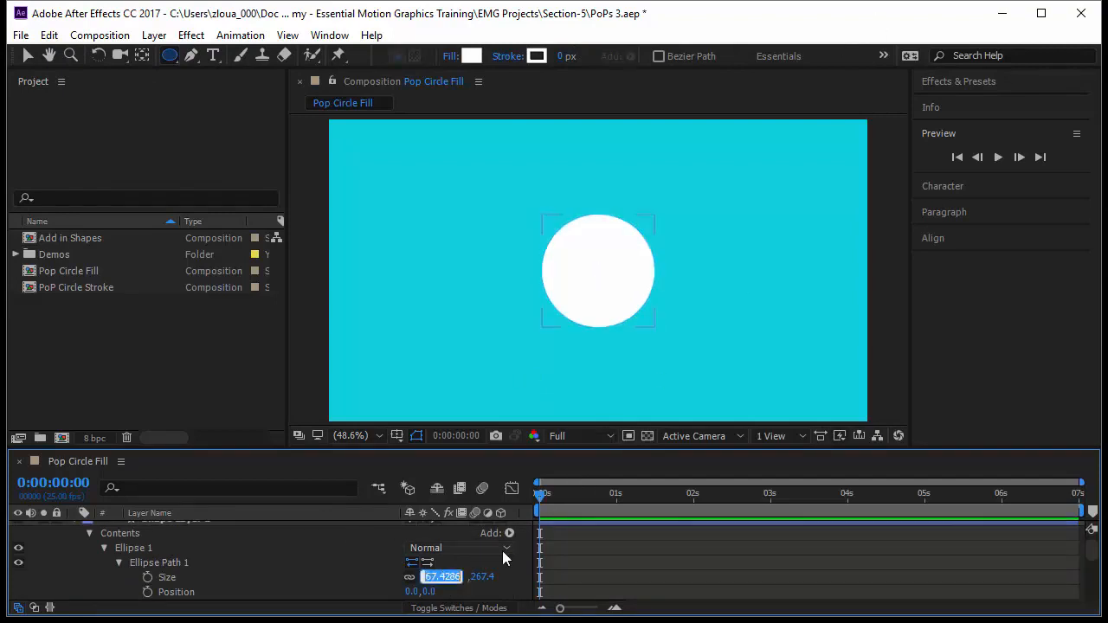
text(250)
key(Return)
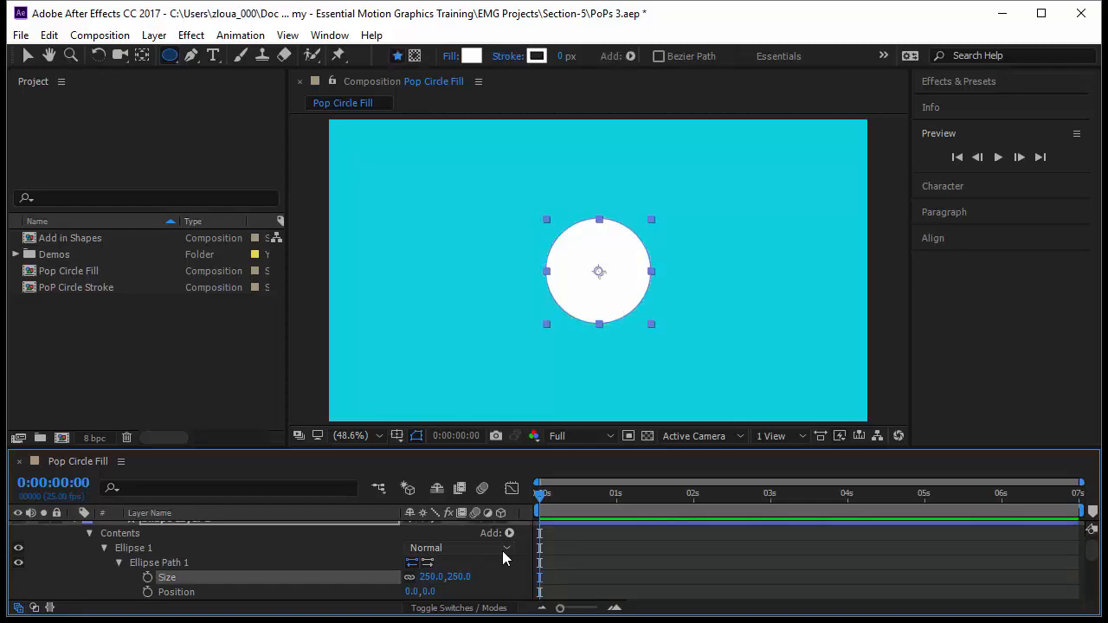
Animate the ellipse path's size with keyframes from 0 at 0 seconds to 250 at 1 second, and collapse its properties
drag(540, 504, 616, 506)
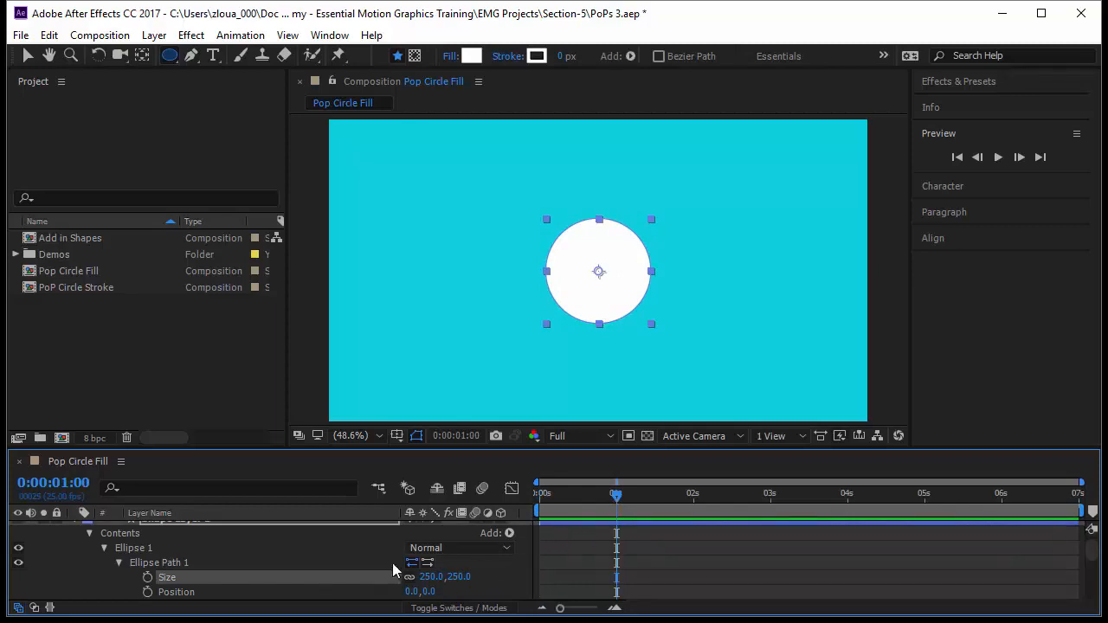
click(147, 579)
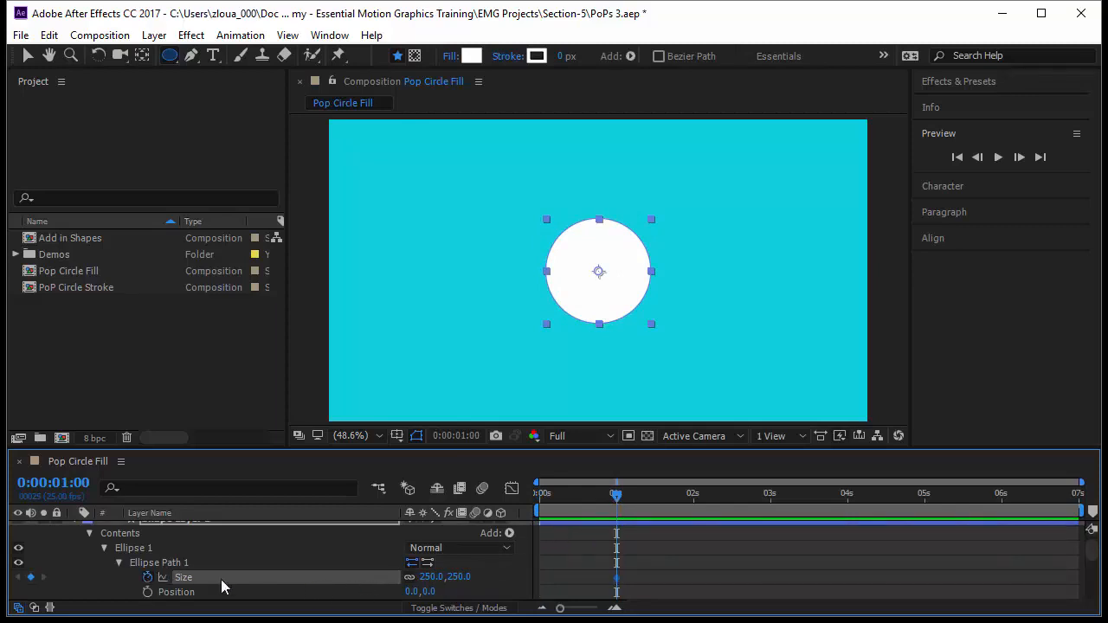
drag(618, 497, 545, 511)
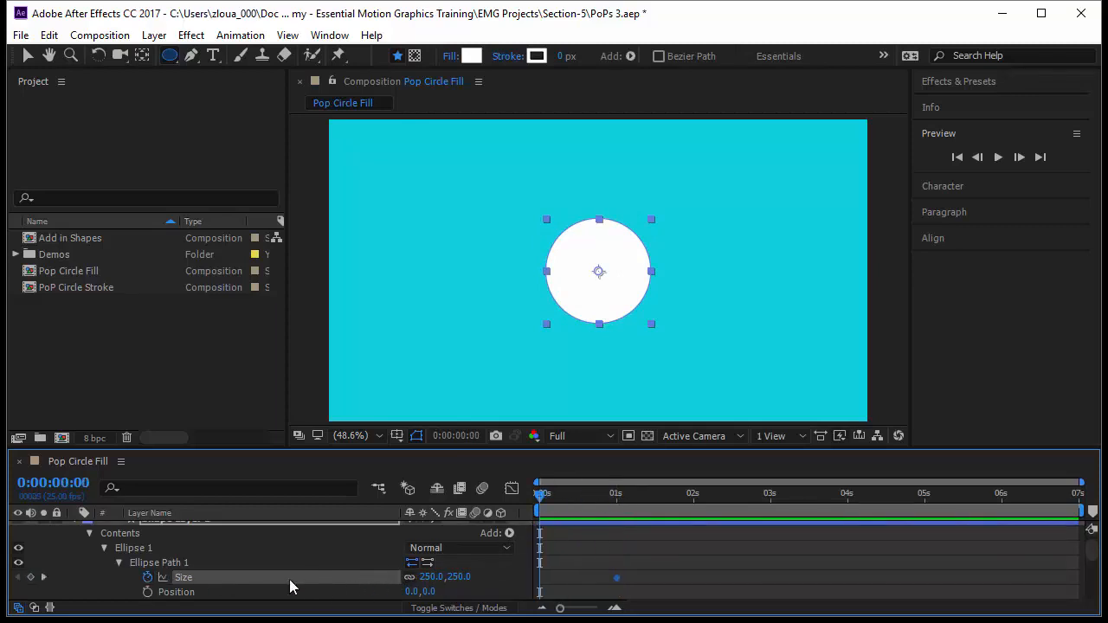
click(432, 577)
text(0)
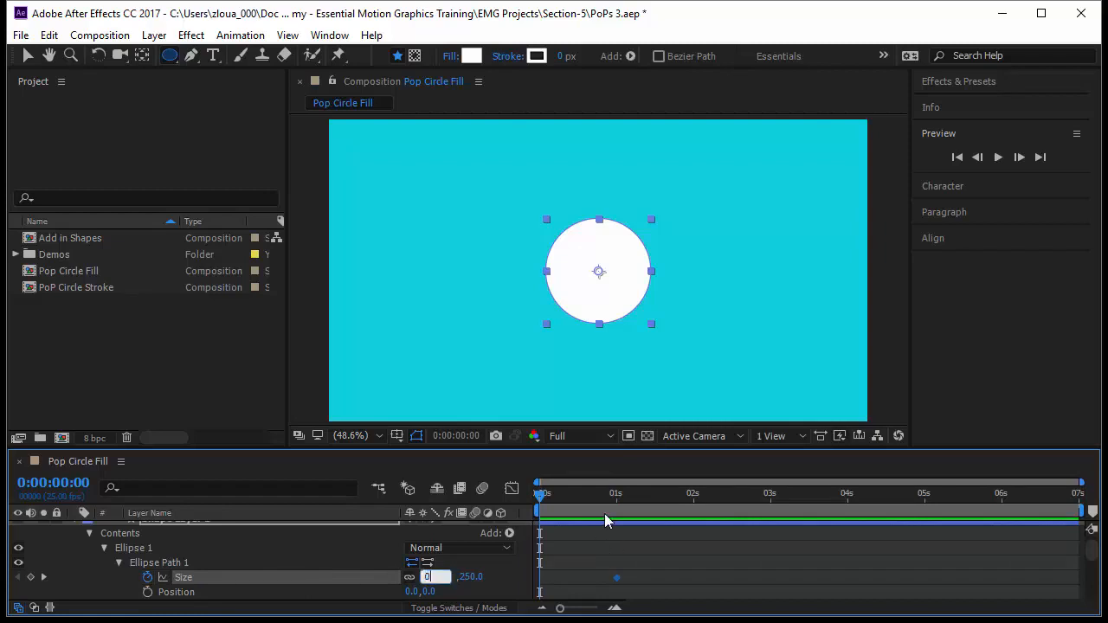
key(Return)
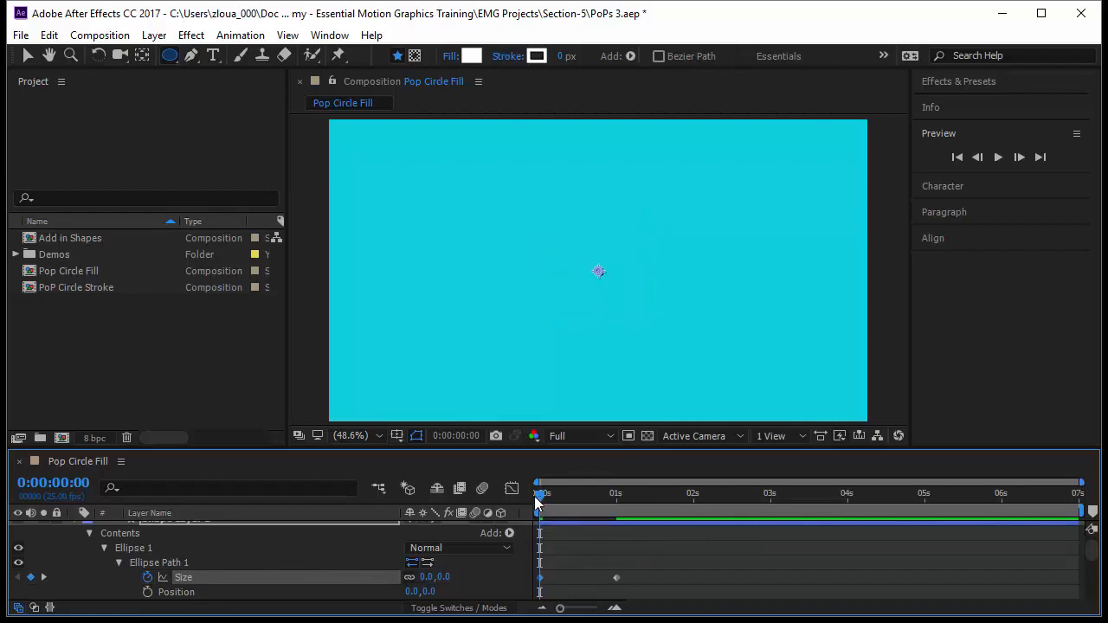
drag(537, 496, 119, 567)
click(104, 548)
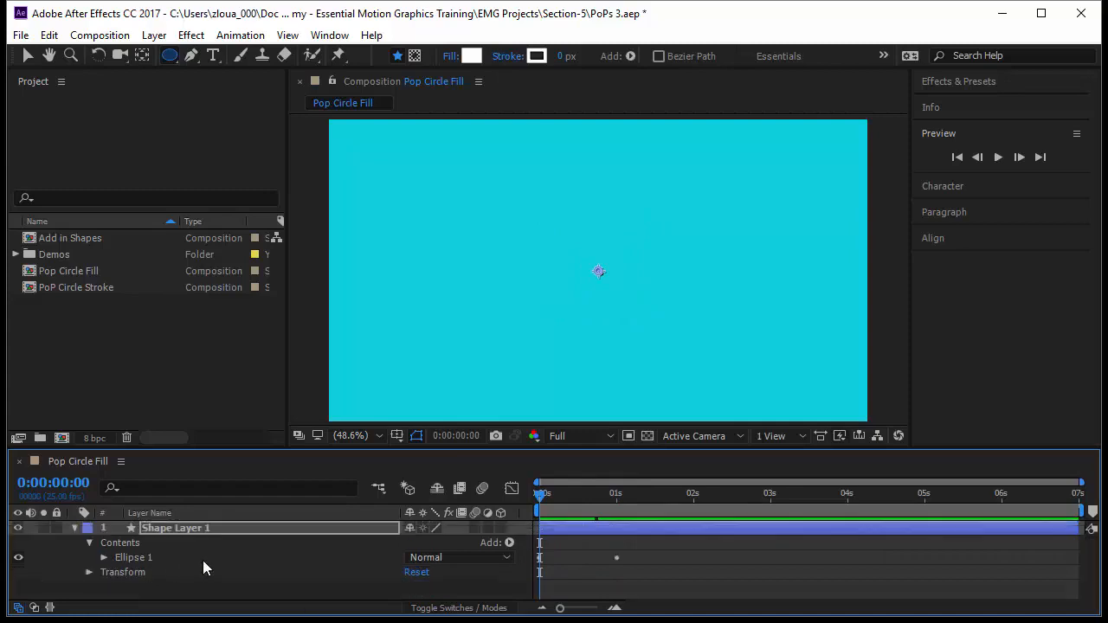
Duplicate Ellipse 1 within the shape layer and place the copy, Ellipse 2, below the original
drag(544, 502, 620, 511)
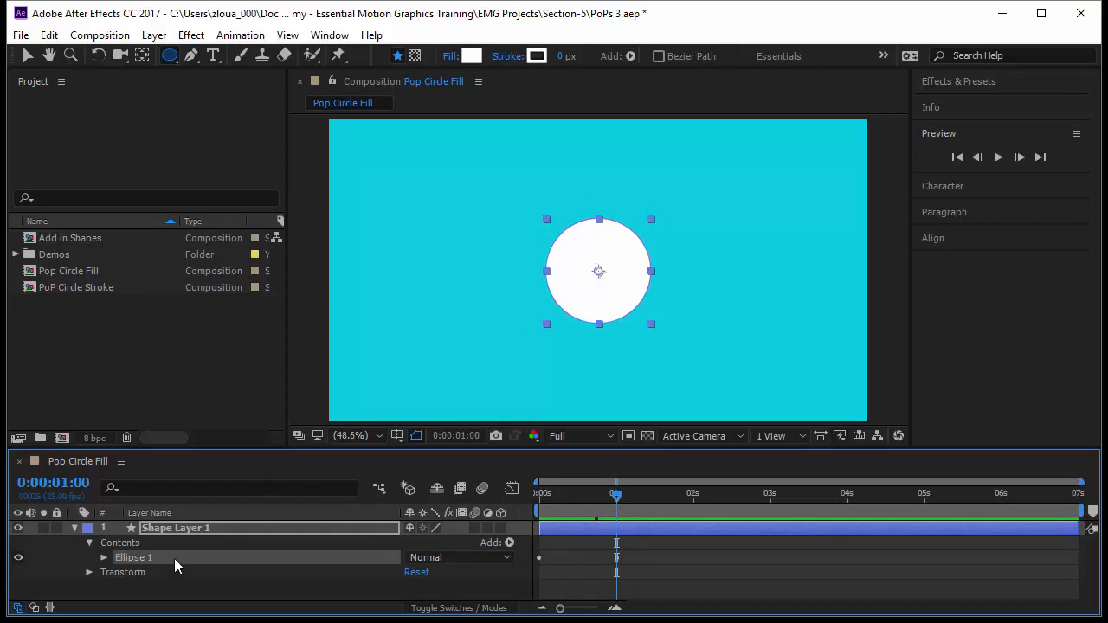
key(ctrl+d)
drag(179, 557, 184, 585)
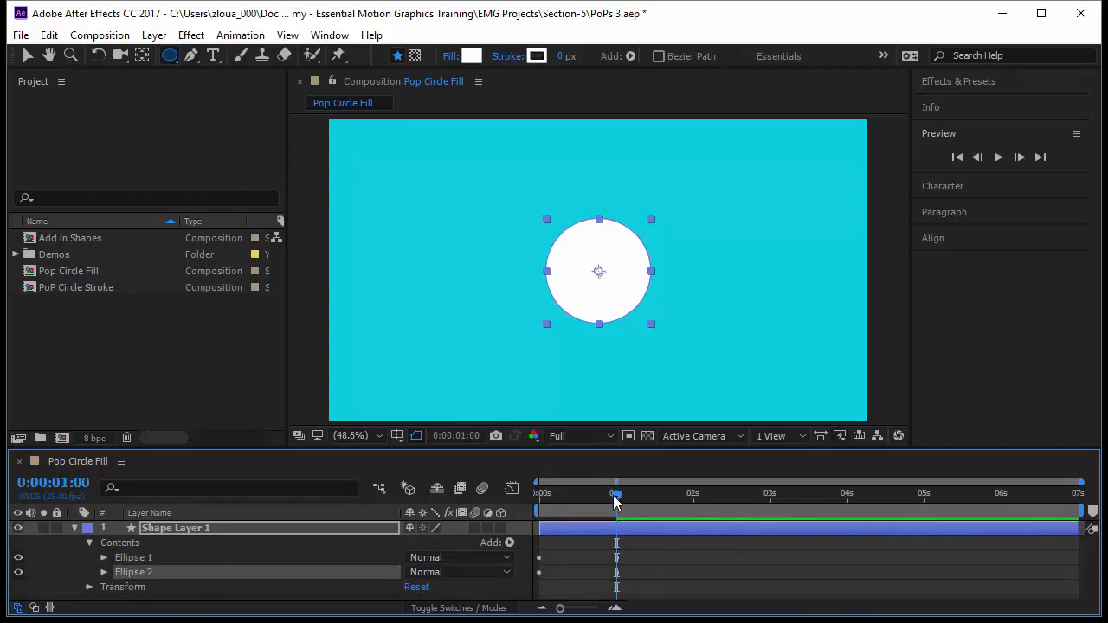
Reveal the shape layer's keyframes and delay both of Ellipse 2's size keyframes by about 0.65 seconds
drag(615, 500, 618, 526)
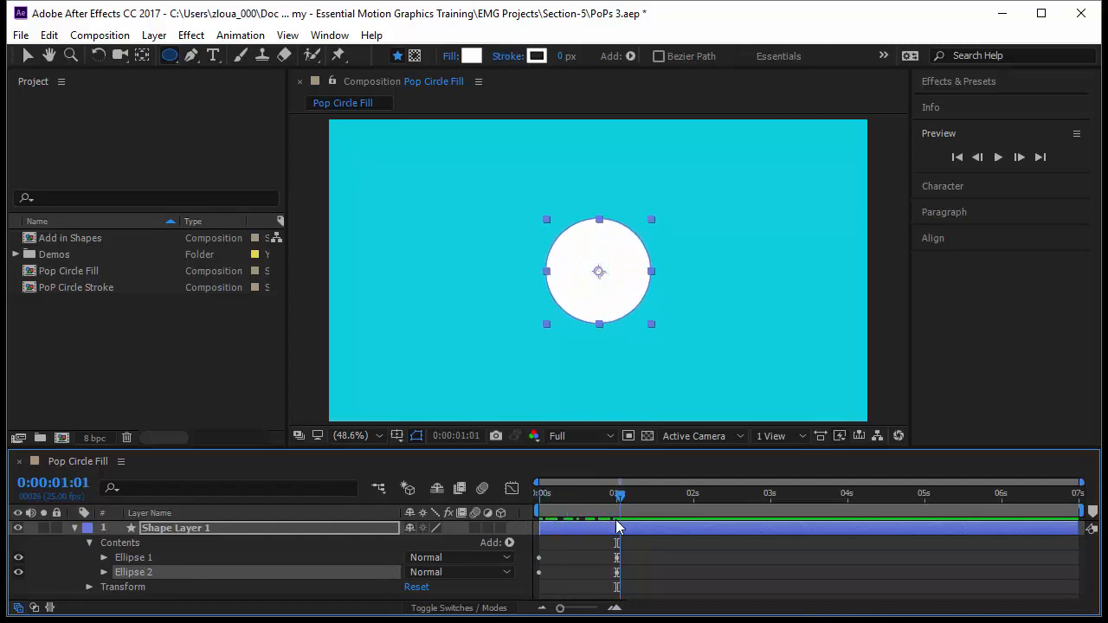
click(641, 575)
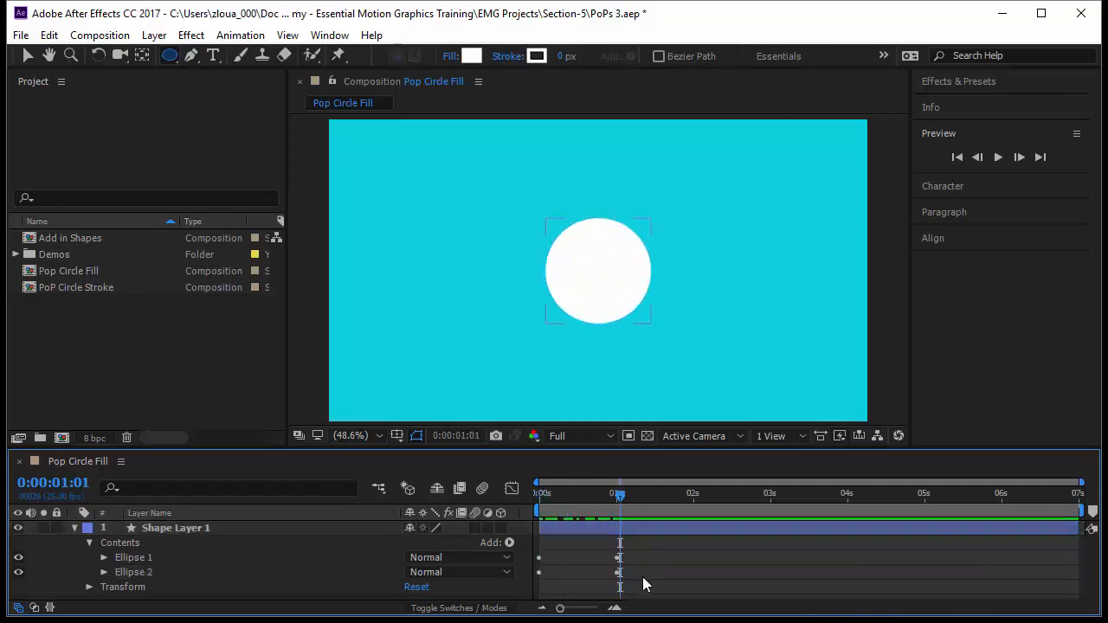
click(139, 575)
key(u)
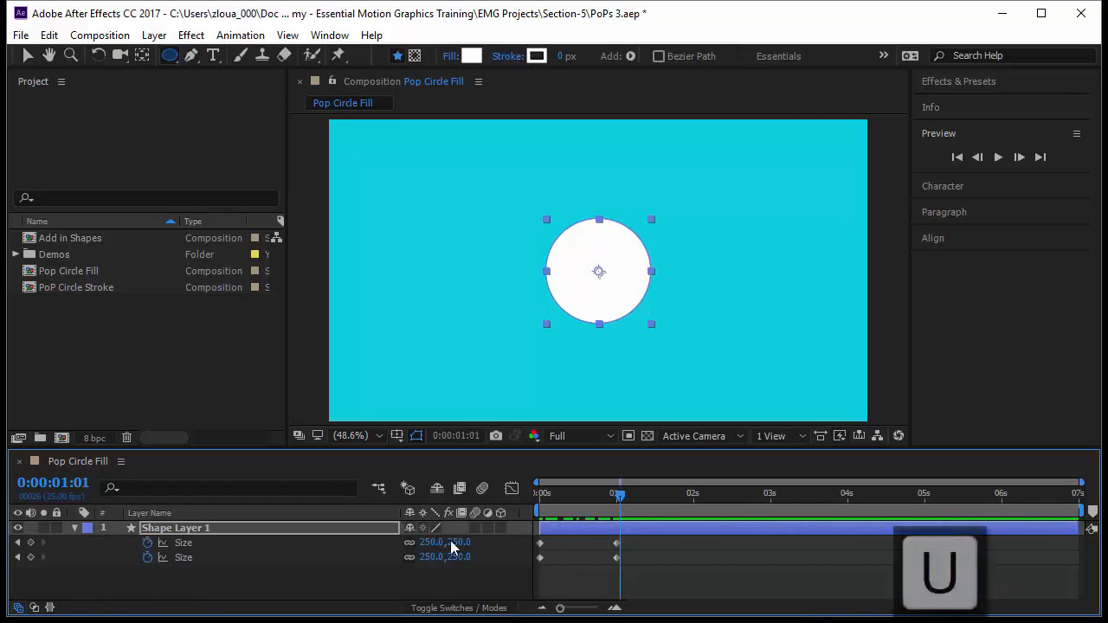
drag(630, 565, 532, 555)
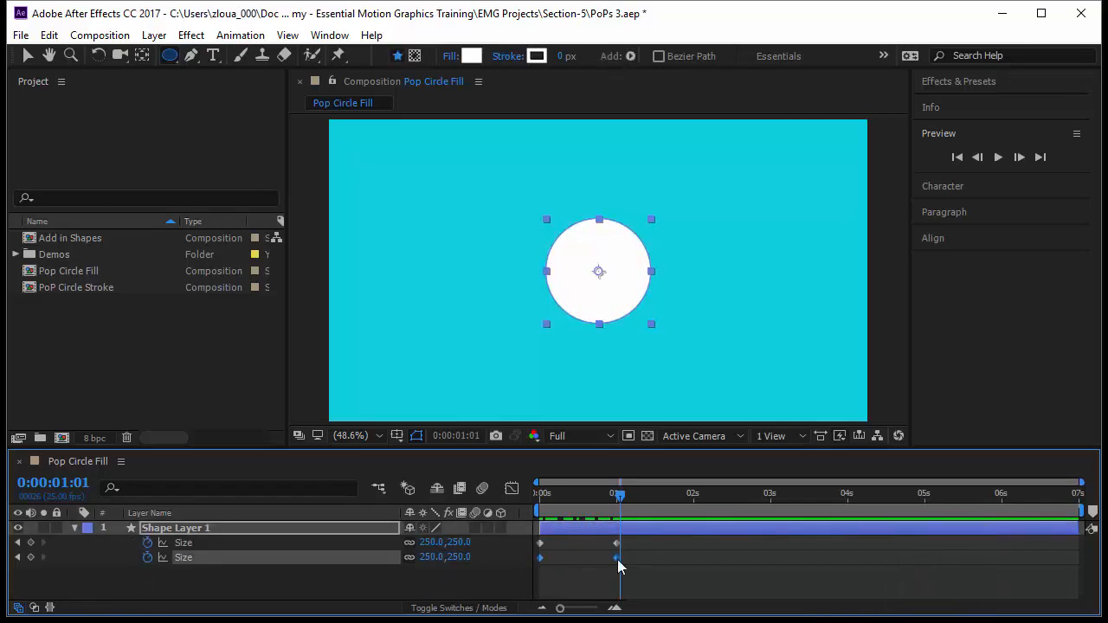
drag(617, 559, 666, 566)
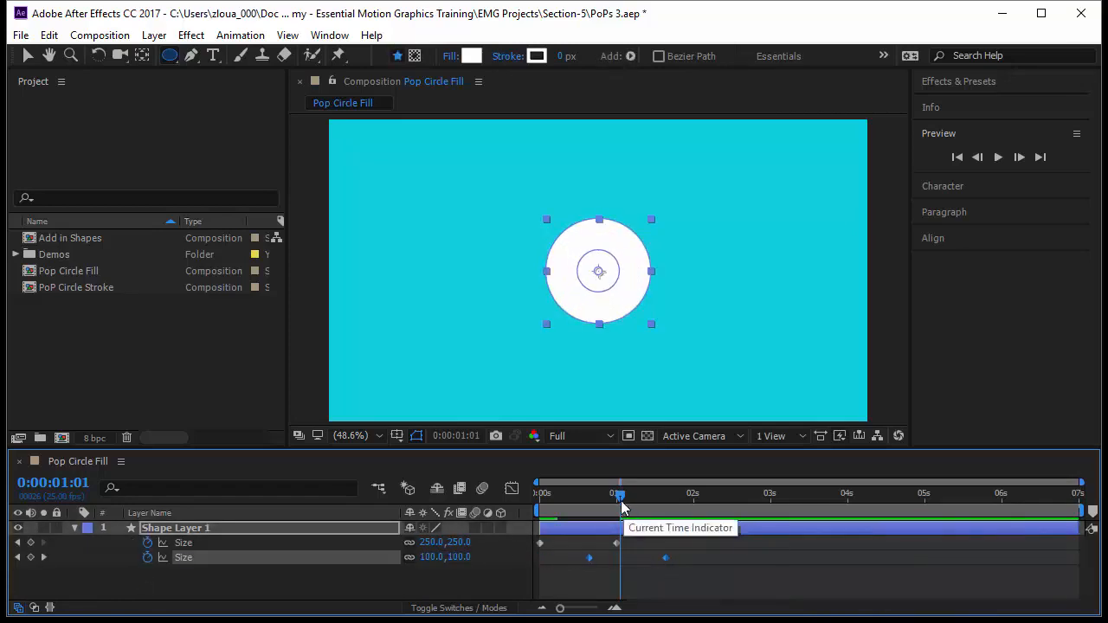
drag(618, 495, 530, 561)
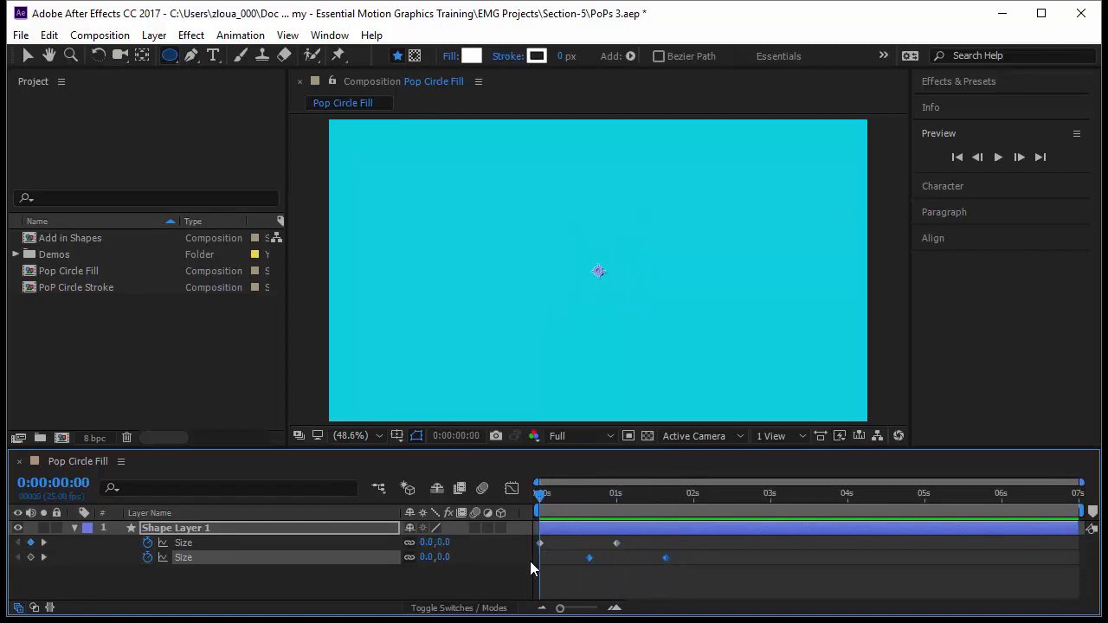
Add Merge Paths to the shape layer's contents, below the collapsed Ellipse 1 and Ellipse 2 groups
click(75, 528)
click(104, 557)
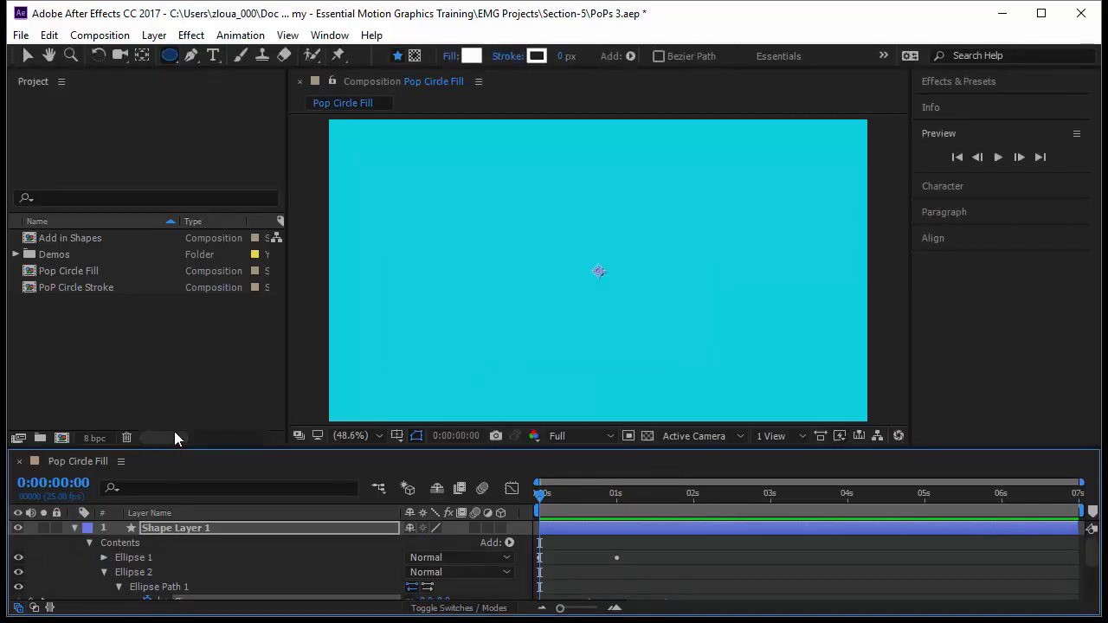
drag(174, 443, 174, 403)
click(104, 528)
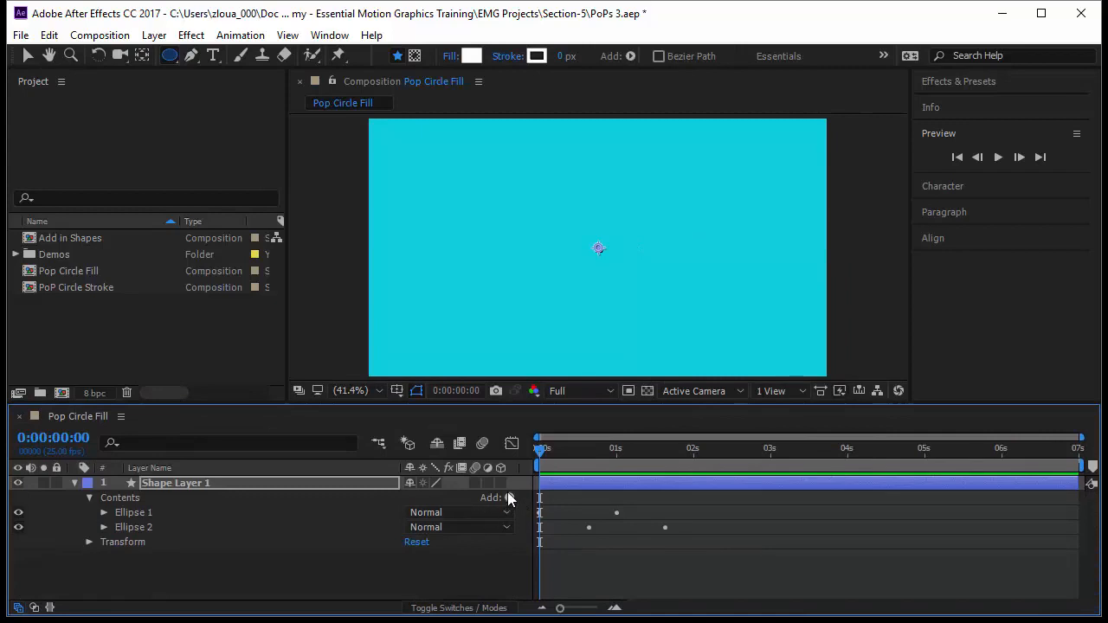
click(139, 498)
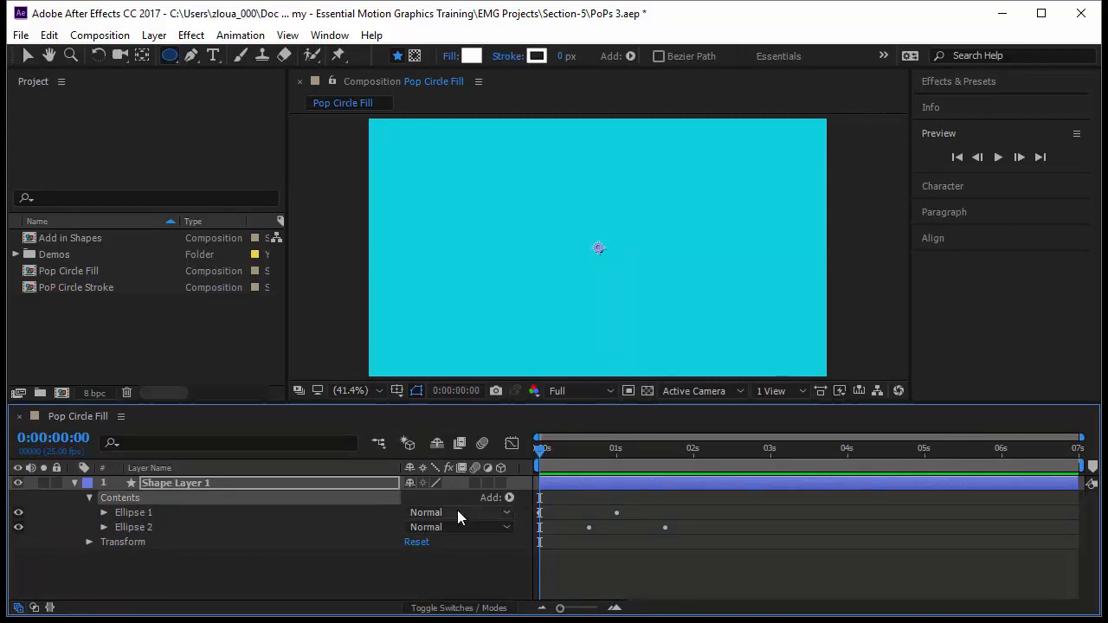
click(509, 497)
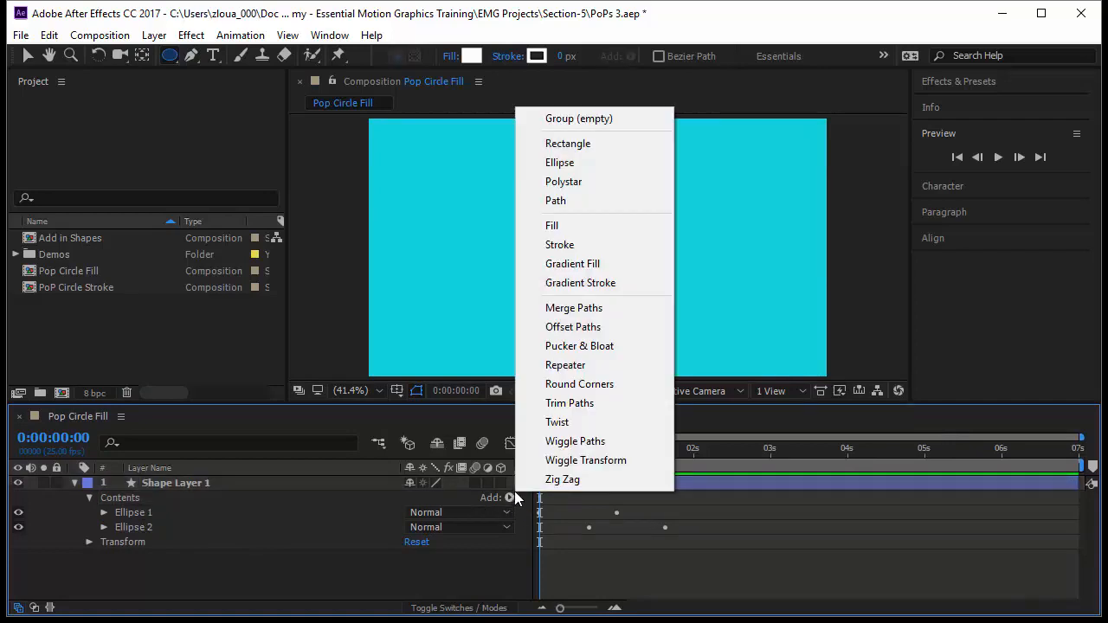
click(608, 314)
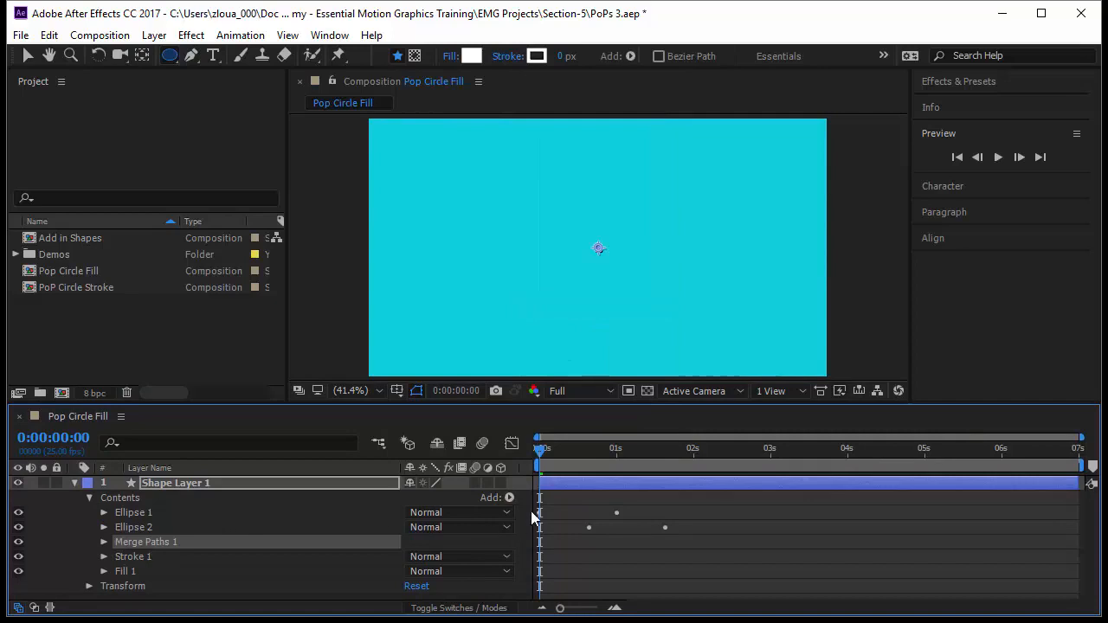
Set the Merge Paths mode to Subtract so Ellipse 2 cuts out of Ellipse 1, and preview the animation from the start
drag(543, 465, 629, 477)
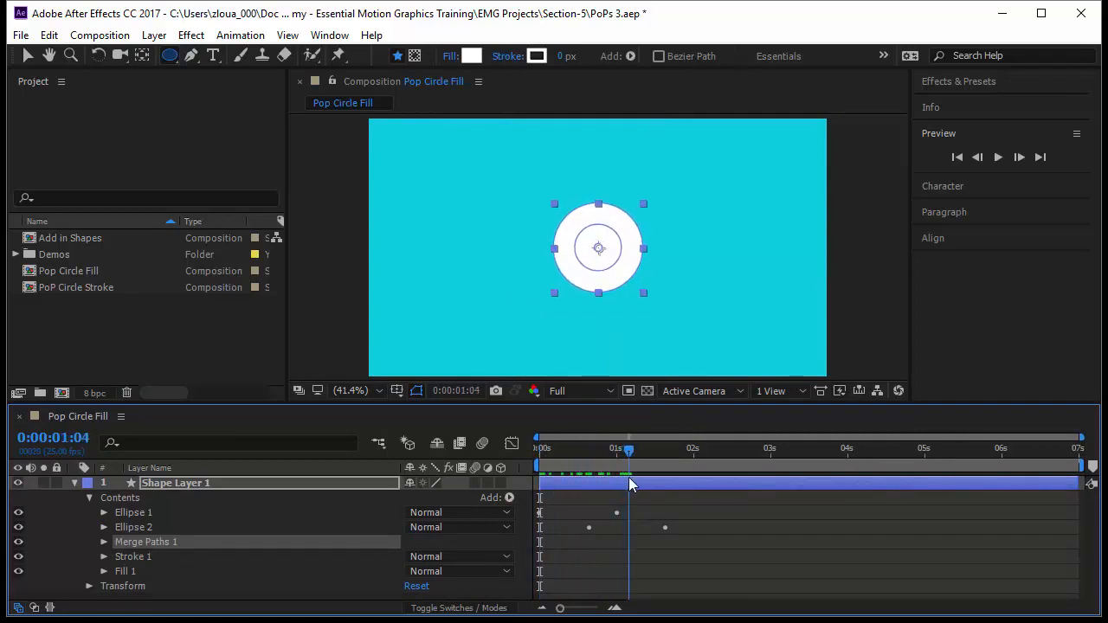
click(103, 542)
click(465, 560)
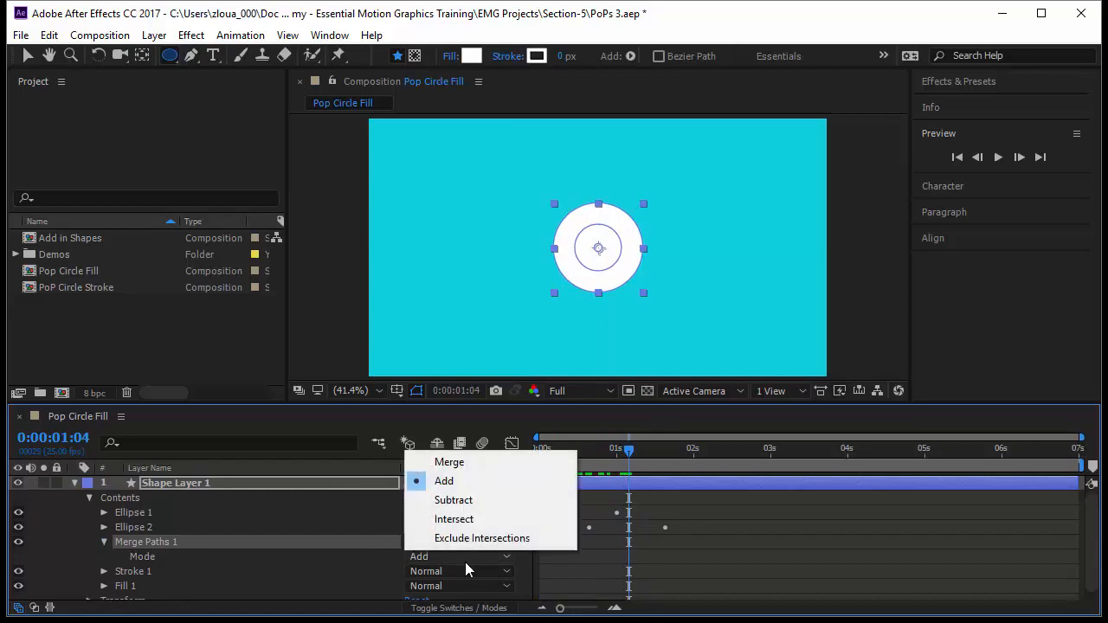
click(484, 500)
drag(629, 457, 504, 474)
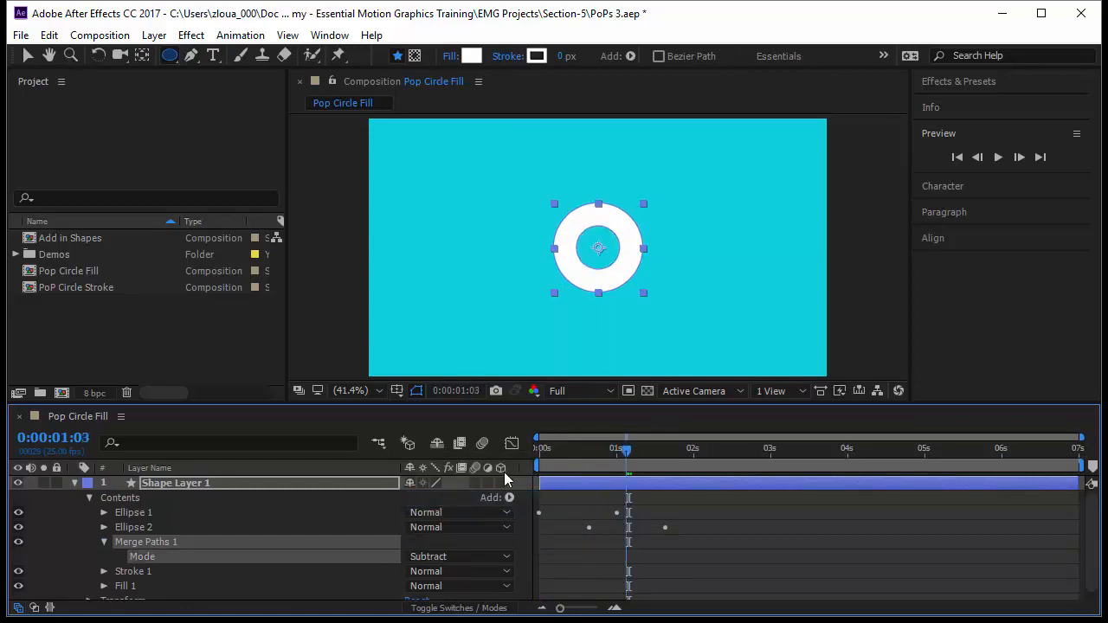
key(space)
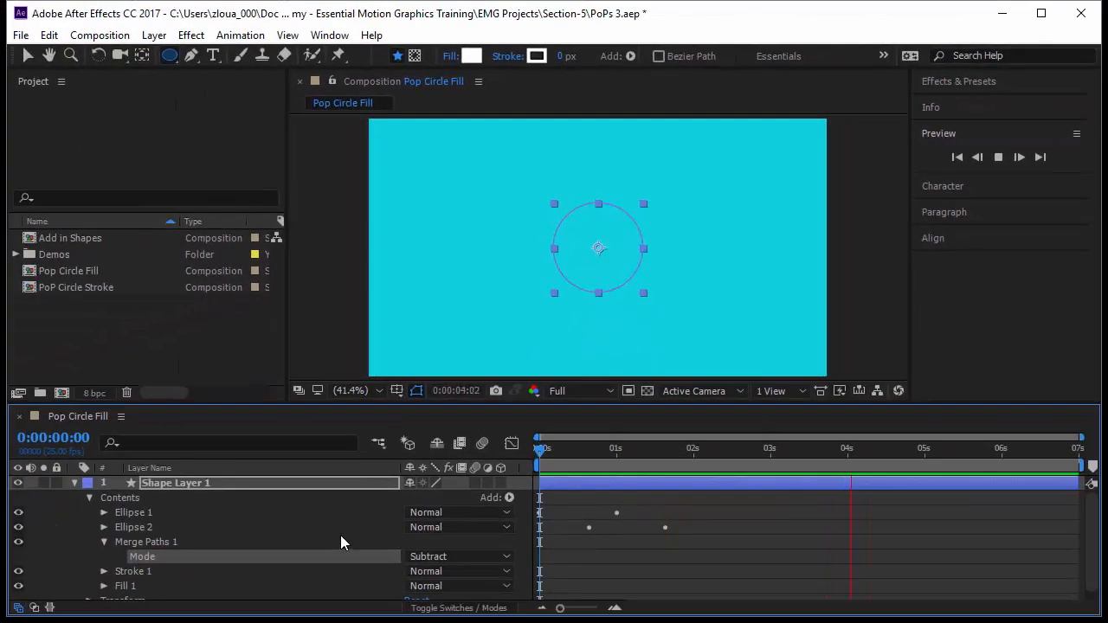
Reveal the shape layer's animated properties and apply Easy Ease to all four size keyframes
click(256, 553)
key(u)
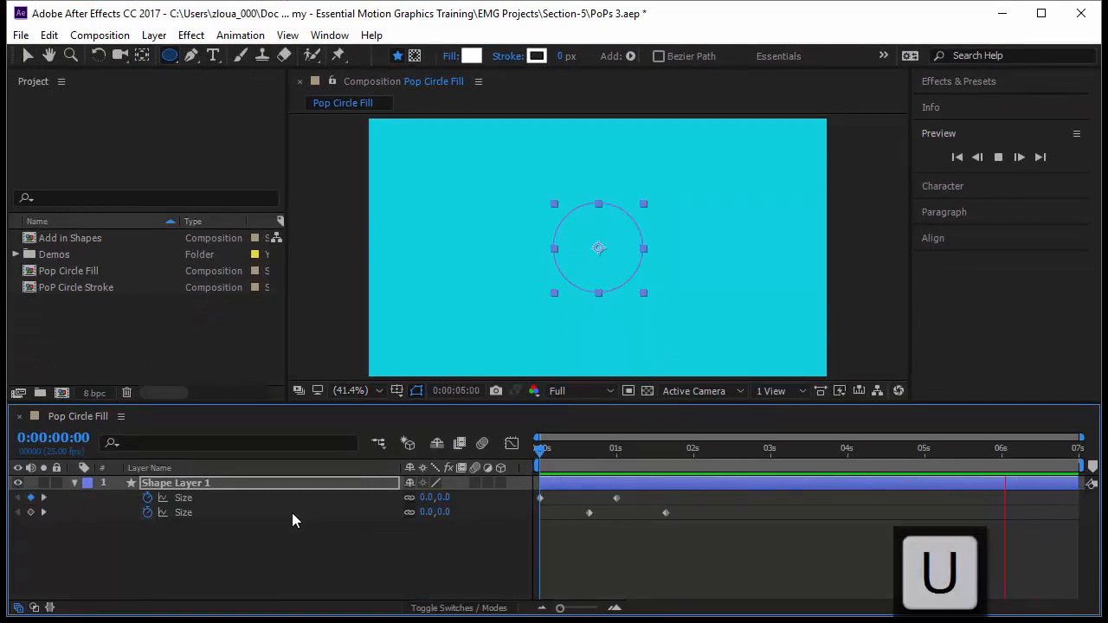
drag(729, 568, 496, 467)
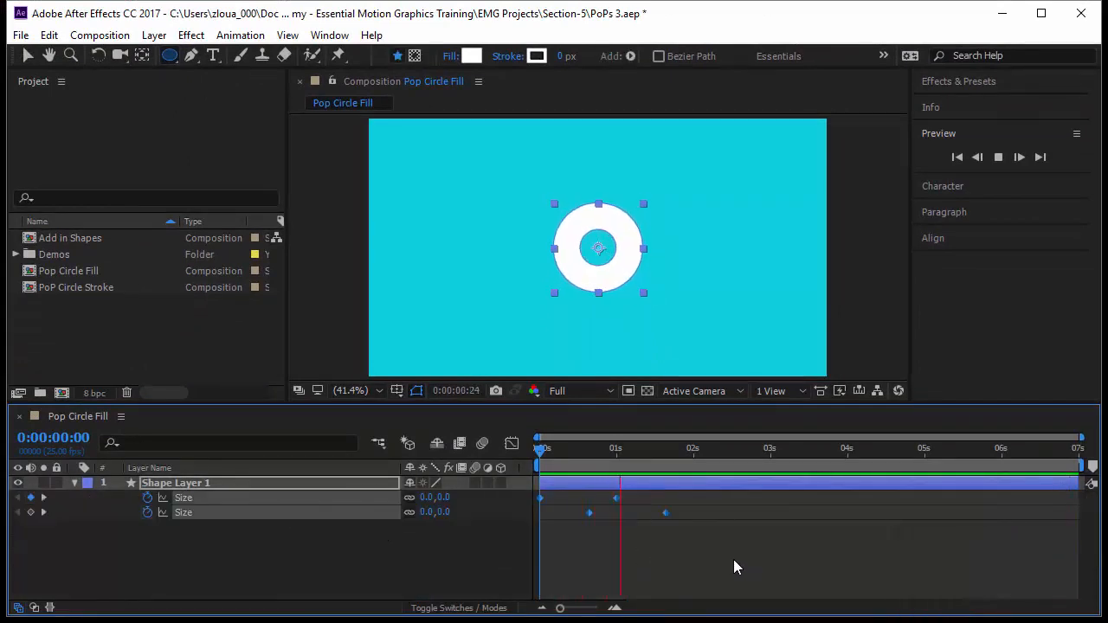
key(F9)
In the speed graph, increase the incoming influence of both ellipses' ending size keyframes to ease them out longer
click(514, 446)
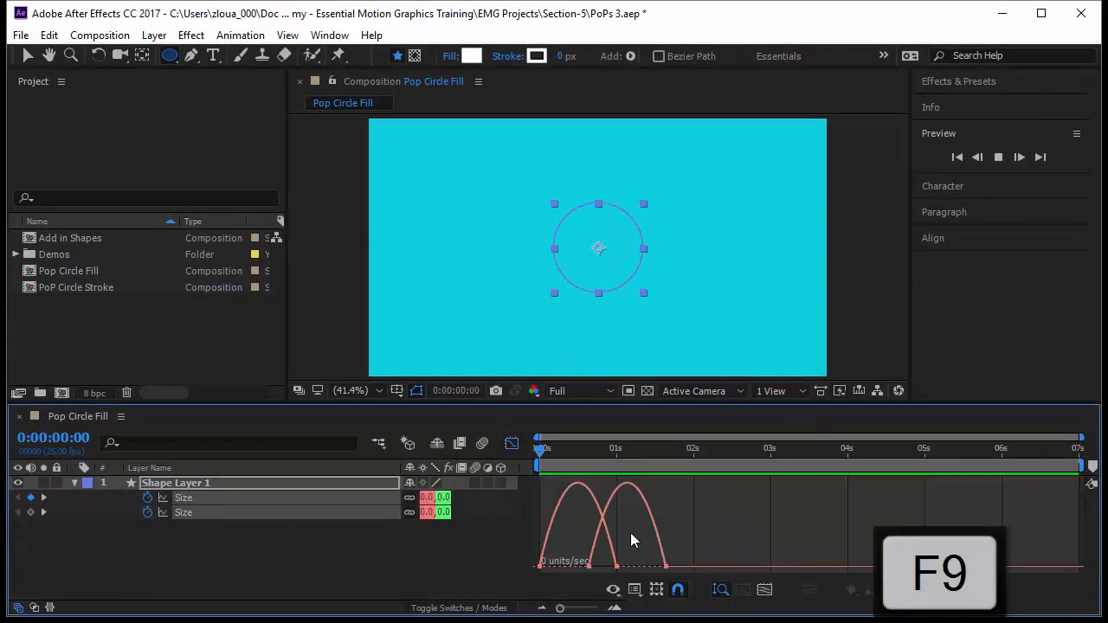
drag(693, 554, 541, 535)
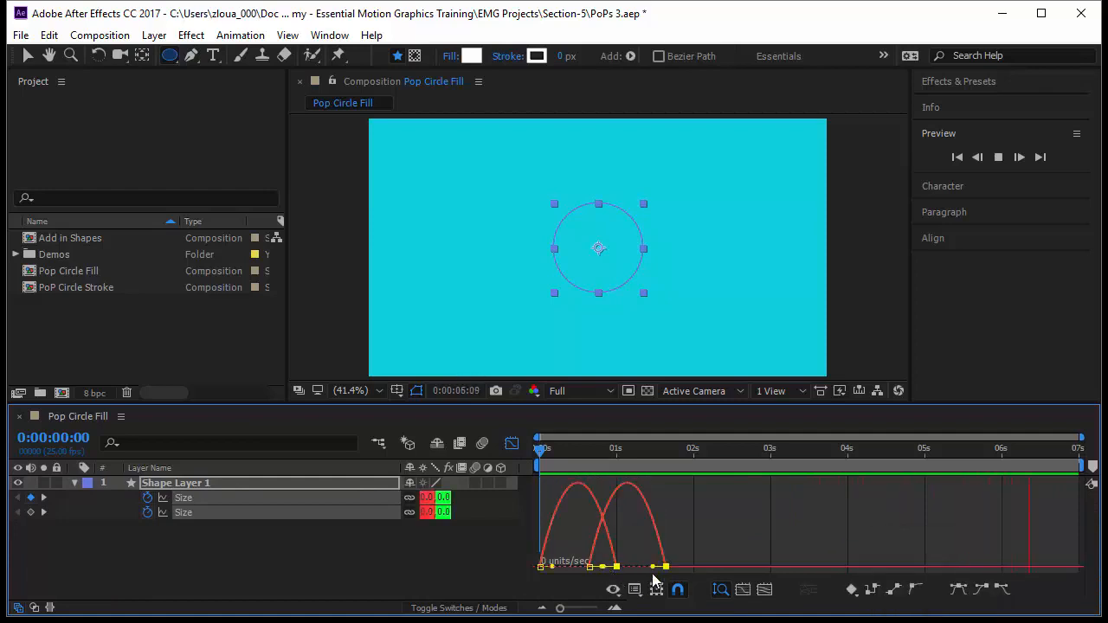
drag(653, 573, 626, 573)
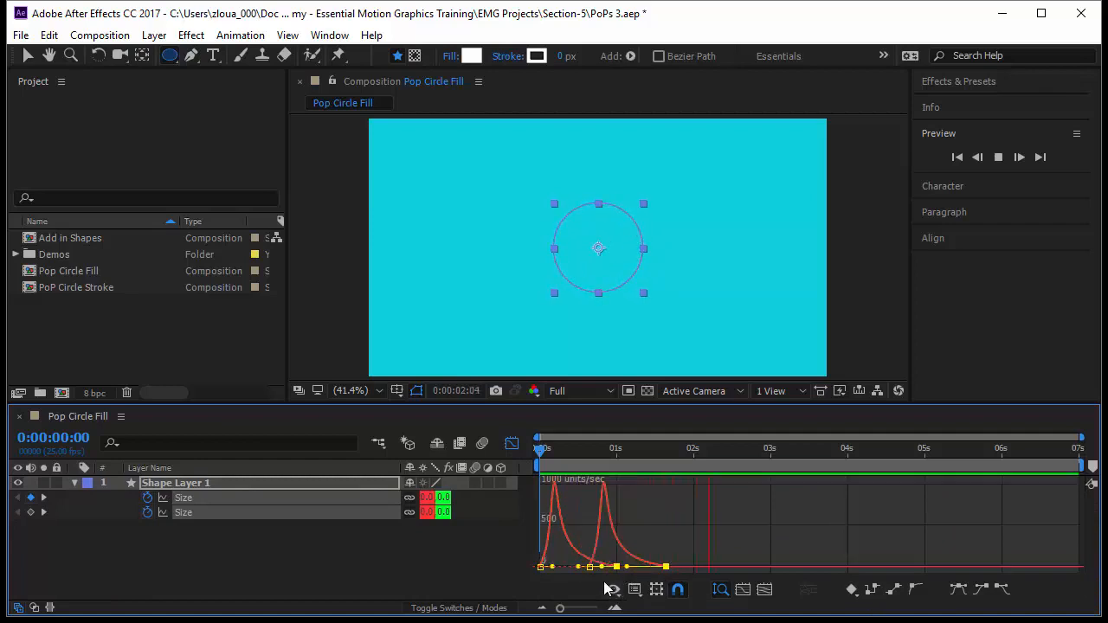
click(696, 525)
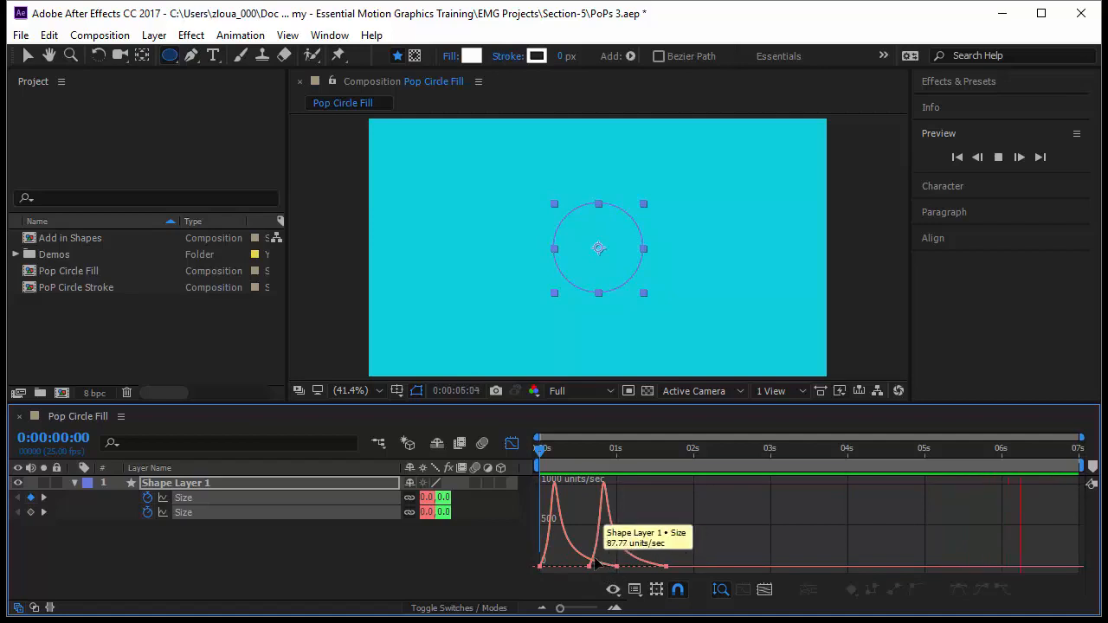
Reduce the outgoing influence of both starting size keyframes to about 2.34%, preview the motion and leave the Graph Editor
drag(532, 550, 673, 581)
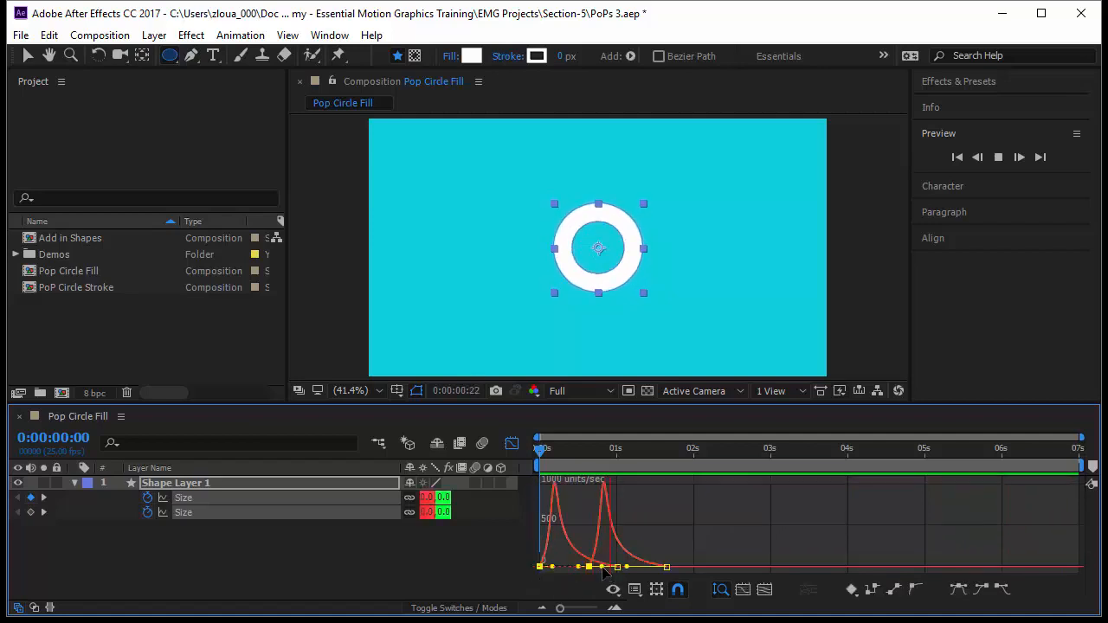
drag(601, 567, 592, 567)
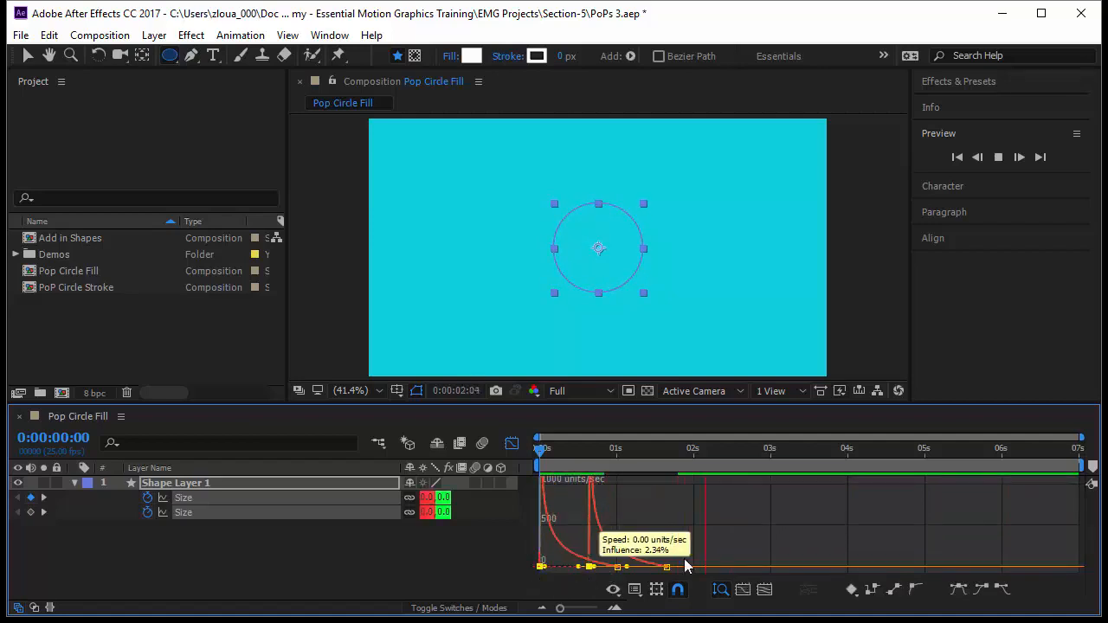
click(712, 535)
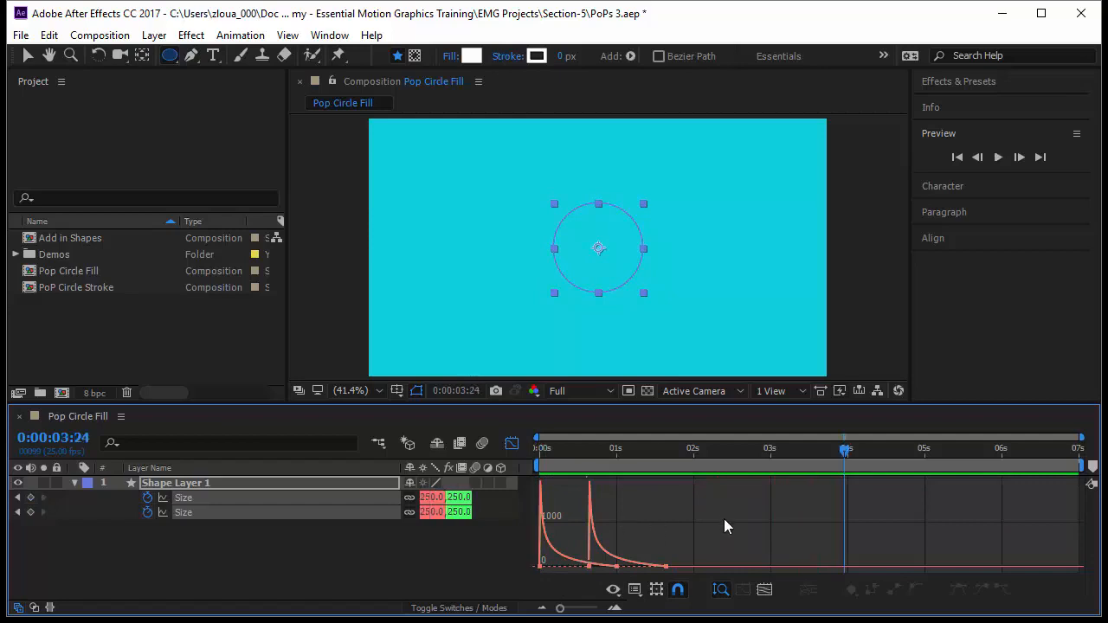
key(space)
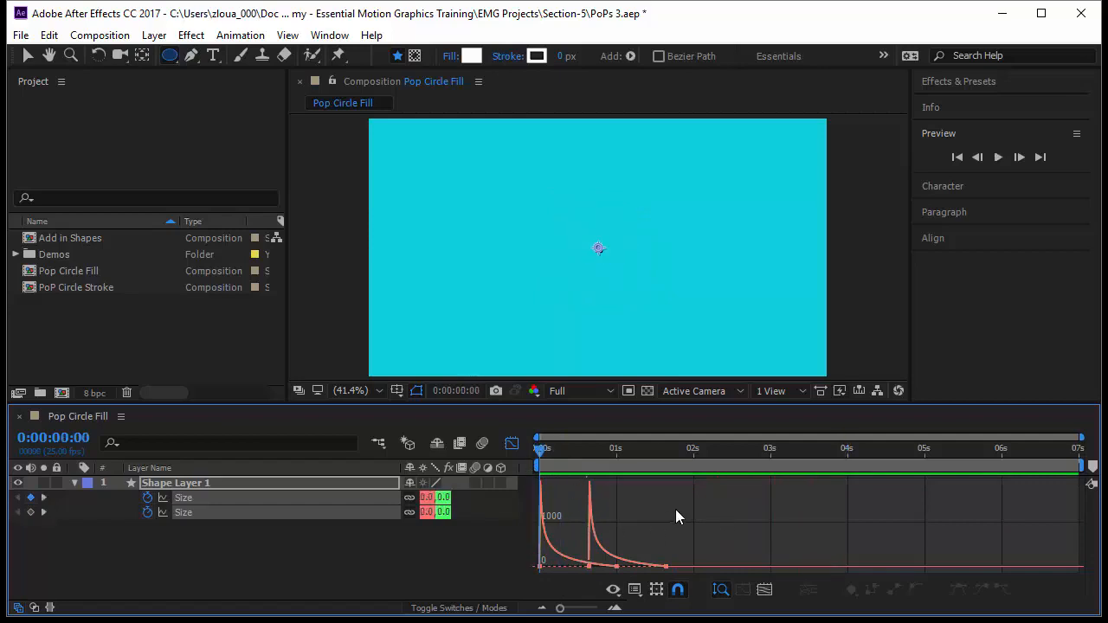
key(space)
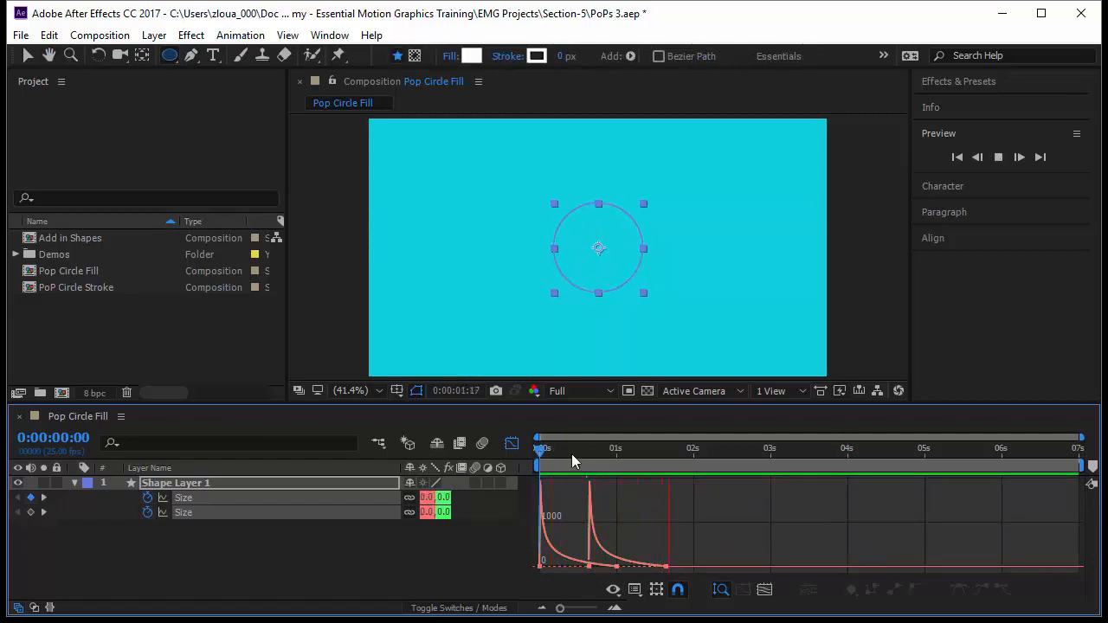
drag(534, 449, 618, 475)
click(512, 444)
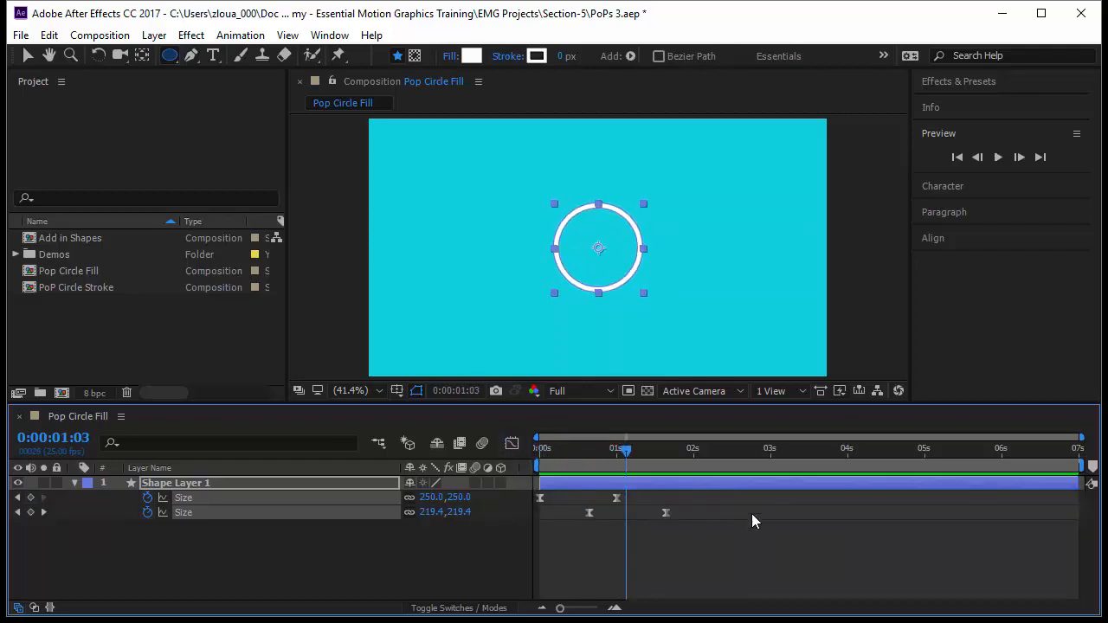
Shift both of Ellipse 2's size keyframes about 0.2 seconds earlier and preview the thinner ring from the start
drag(726, 529, 577, 512)
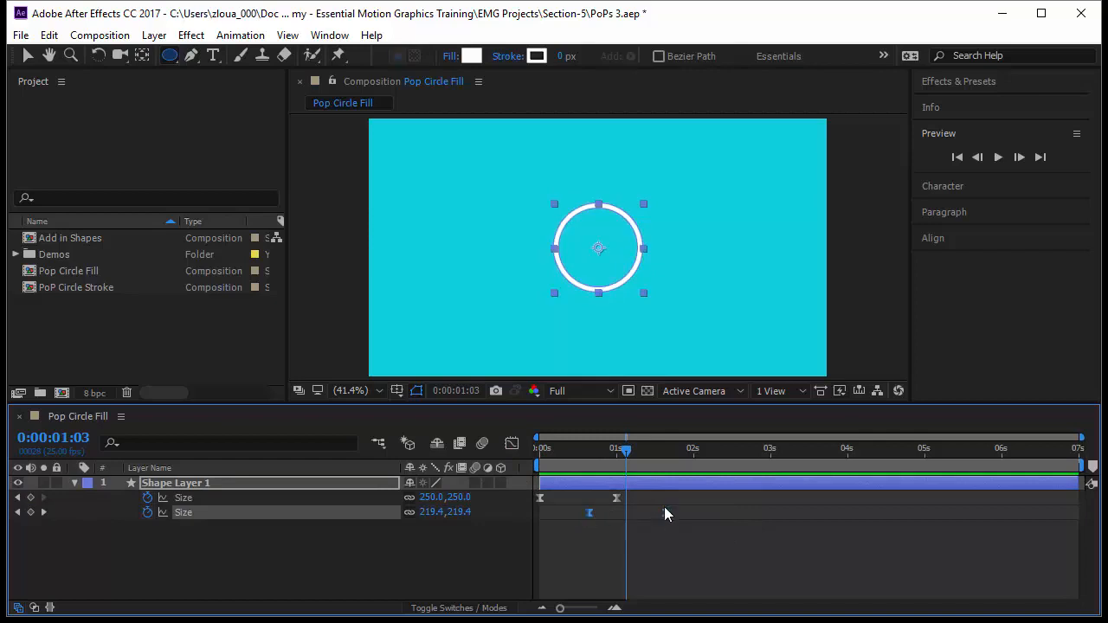
drag(667, 511, 651, 515)
drag(633, 459, 679, 535)
key(Home)
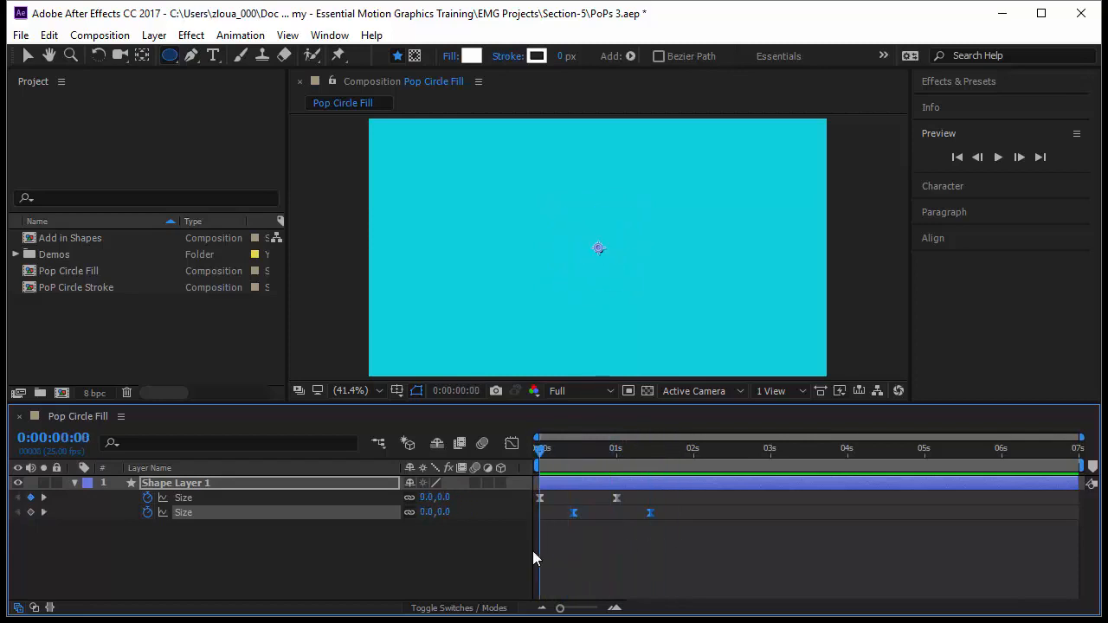
click(651, 557)
key(space)
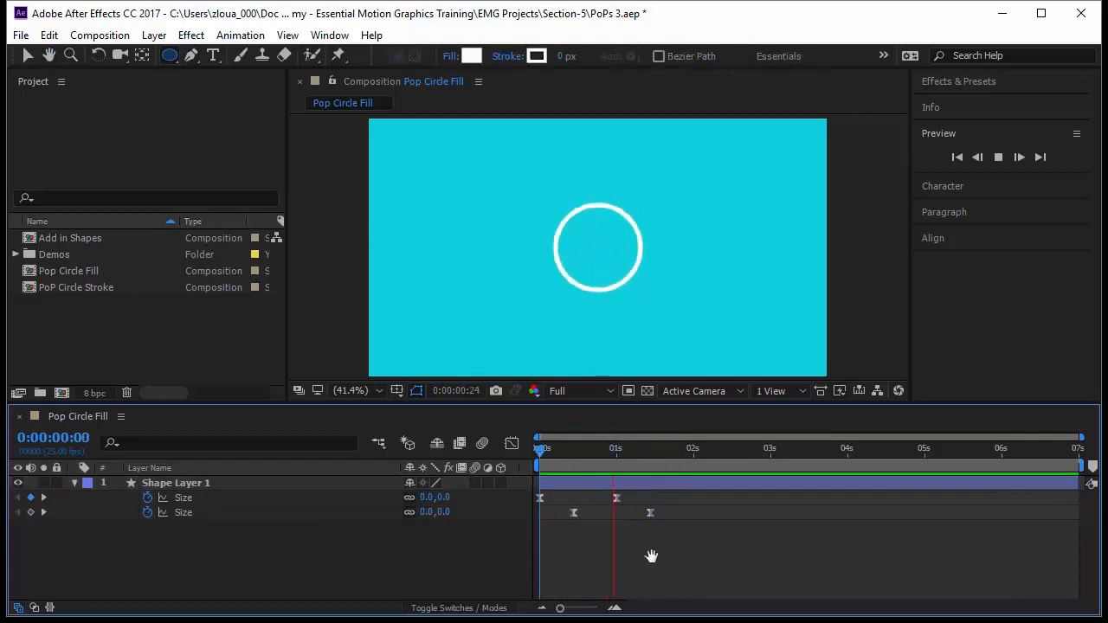
Compress all four size keyframes proportionally so the last one falls at about 0.9 seconds, and preview the faster pop
drag(670, 538, 513, 482)
drag(651, 509, 607, 512)
key(space)
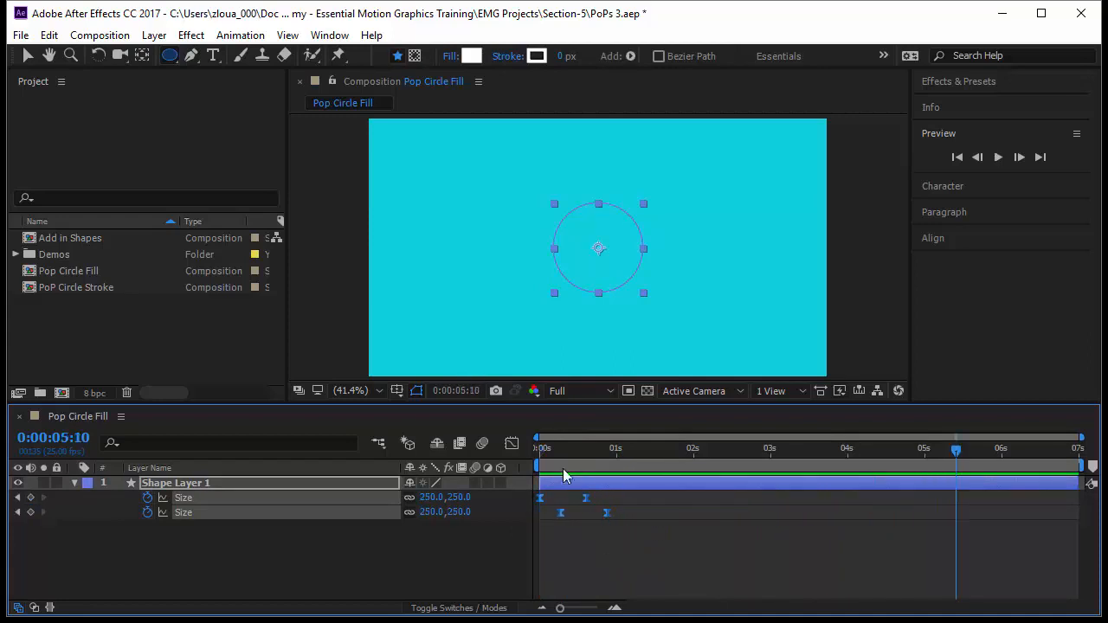
End the work area at 2 seconds and preview the shortened range from the start
click(693, 451)
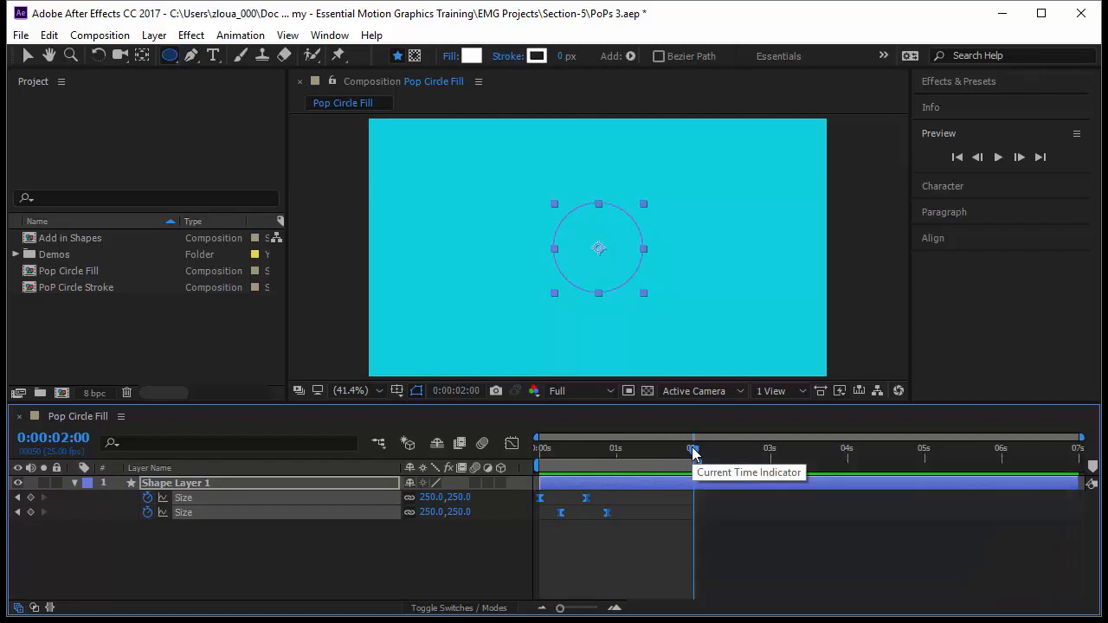
drag(693, 451, 533, 463)
click(609, 555)
key(space)
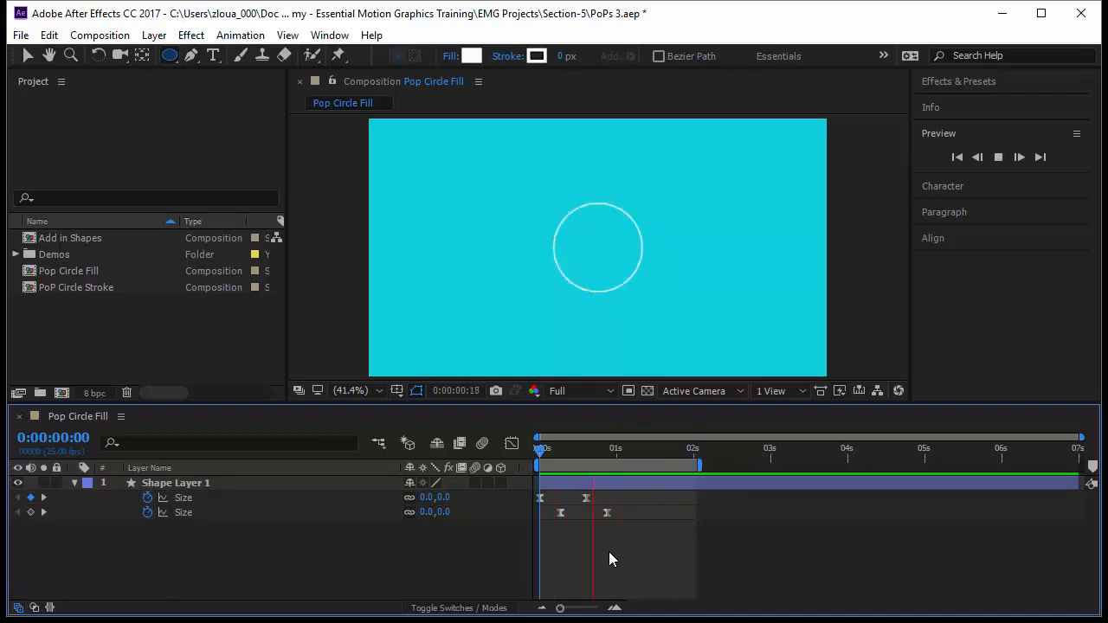
Move both of Ellipse 2's size keyframes about 0.1 seconds earlier
key(ctrl+z)
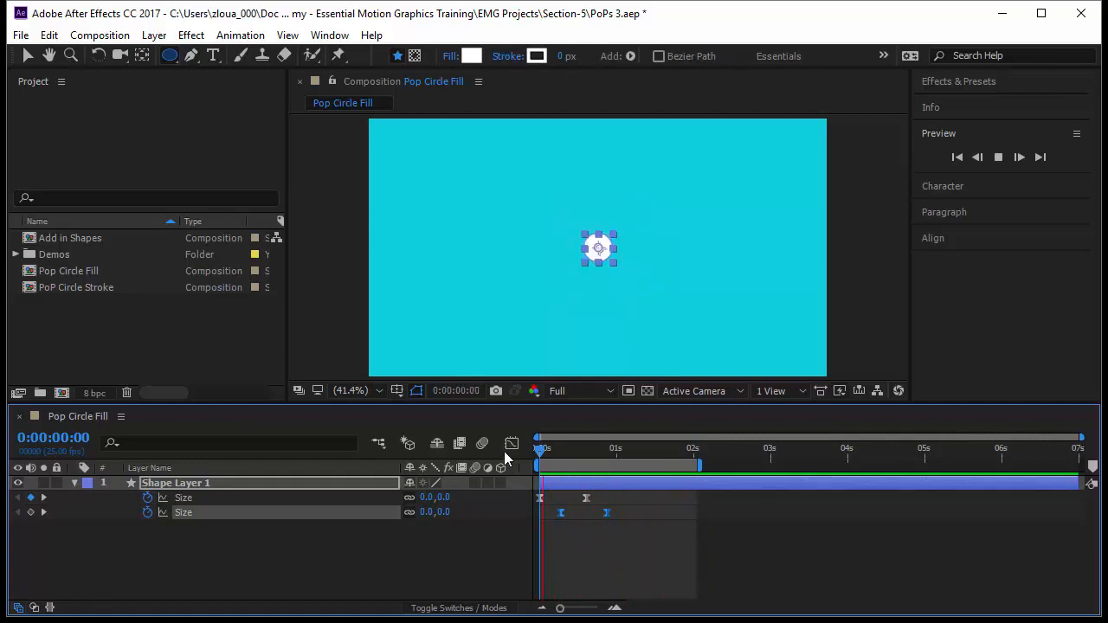
drag(604, 511, 598, 511)
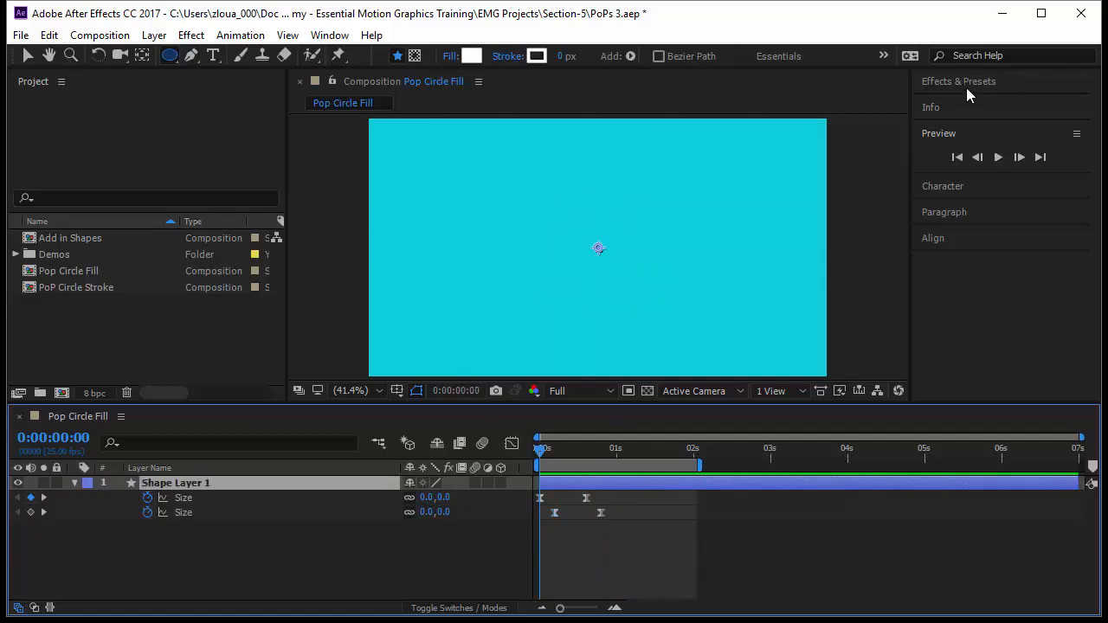
Search the effects for "Shadow", apply Drop Shadow to Shape Layer 1, and switch to the Selection tool
click(969, 80)
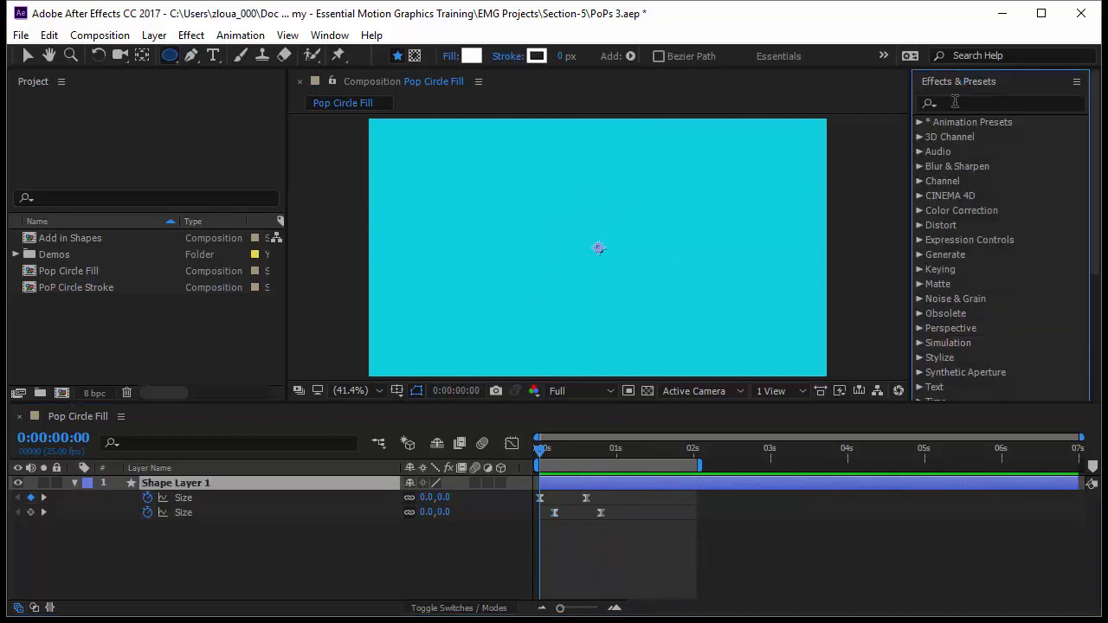
click(956, 102)
text(Shadow)
click(991, 284)
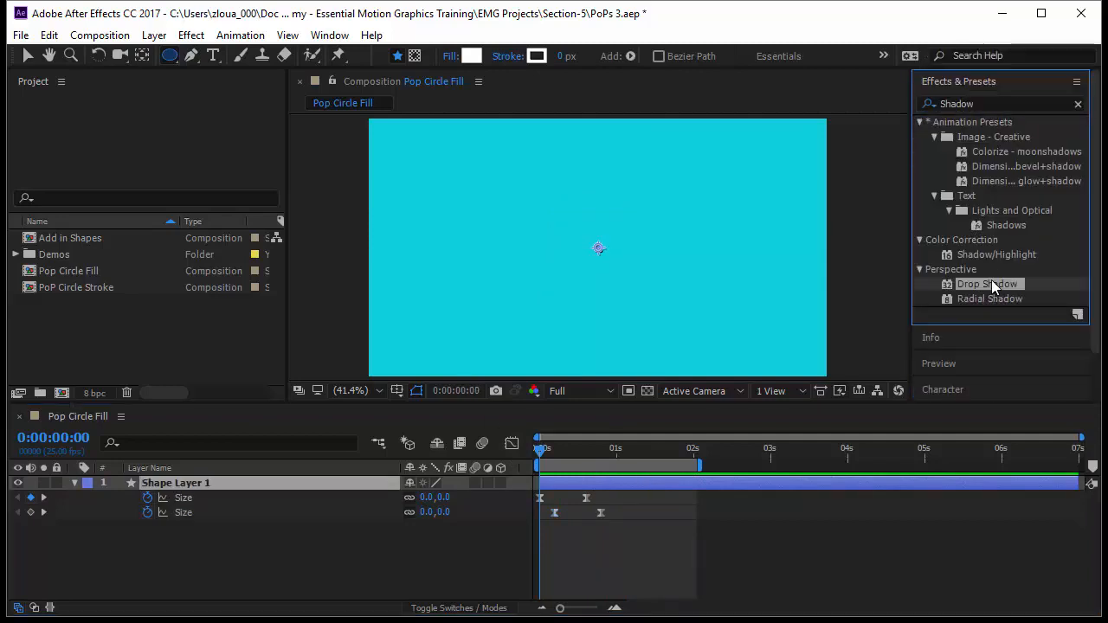
drag(993, 287, 256, 483)
key(v)
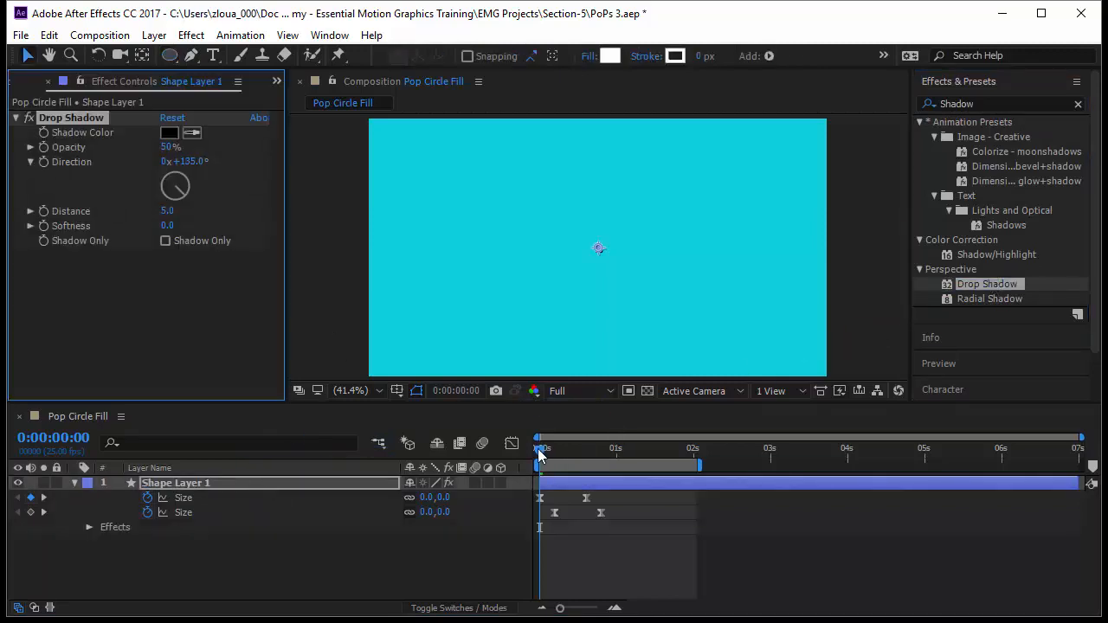
Set the Drop Shadow's distance to 71 and opacity to 30% on a frame showing the ring, and preview the animation
drag(539, 456, 560, 455)
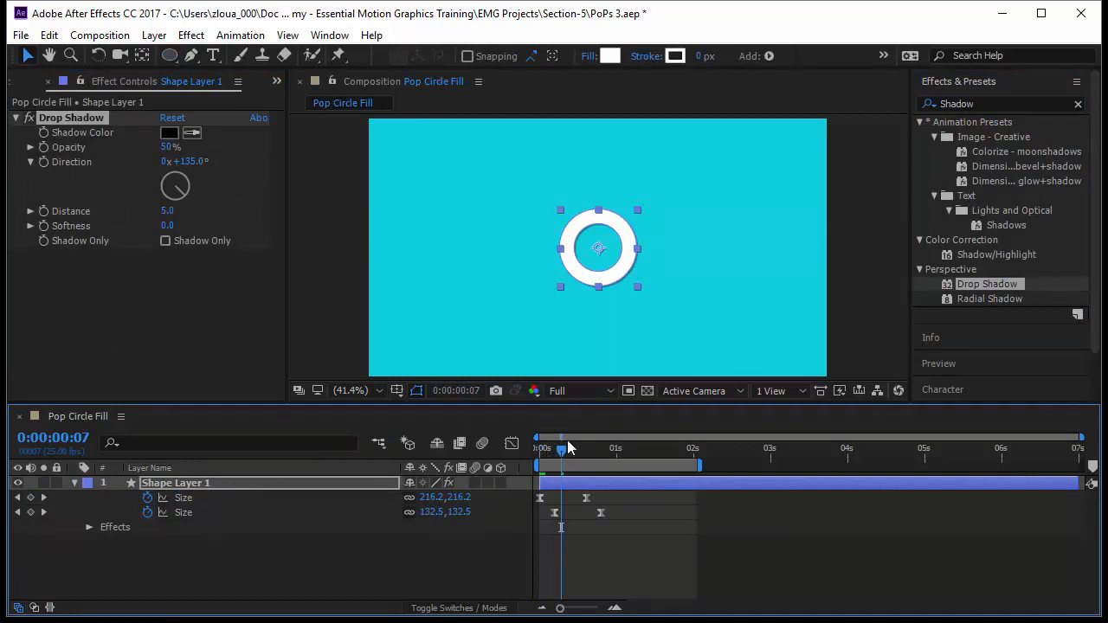
click(166, 213)
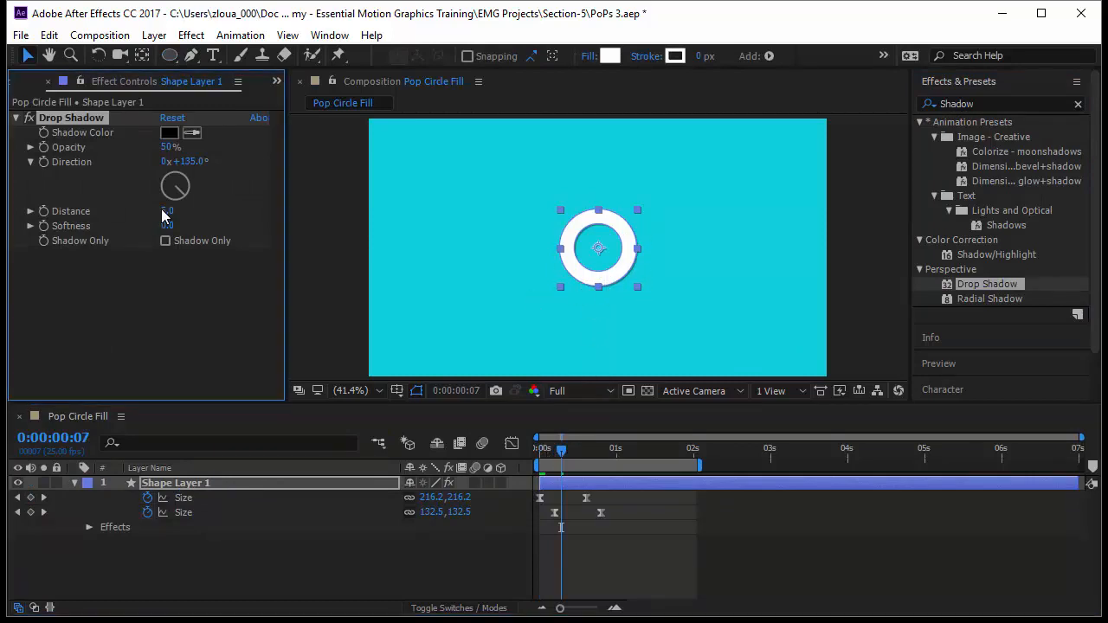
drag(166, 211, 223, 216)
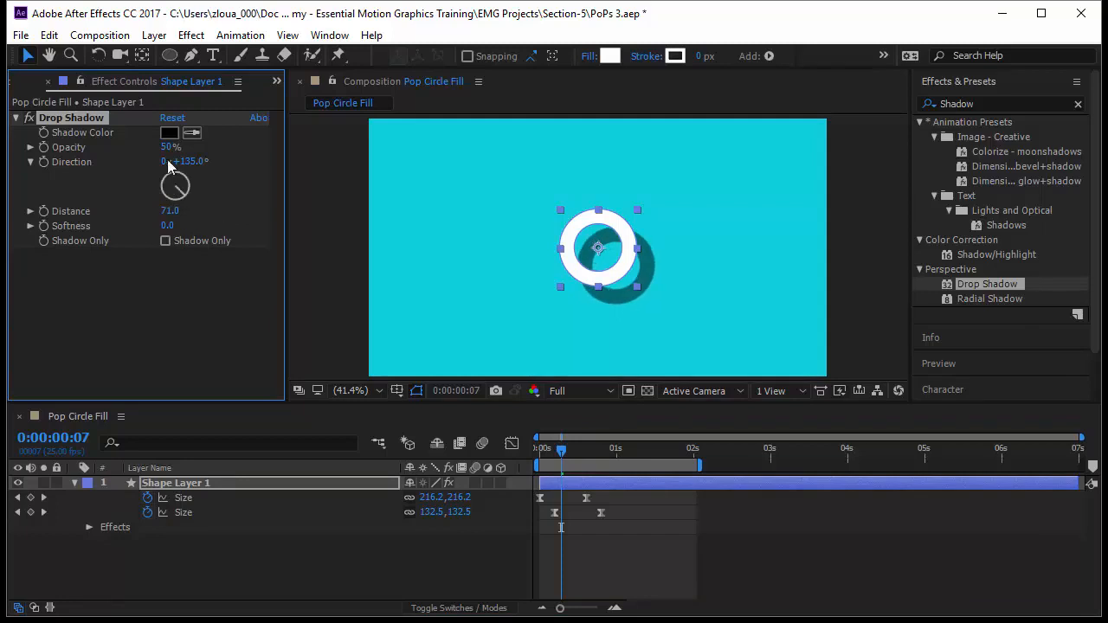
drag(164, 146, 147, 147)
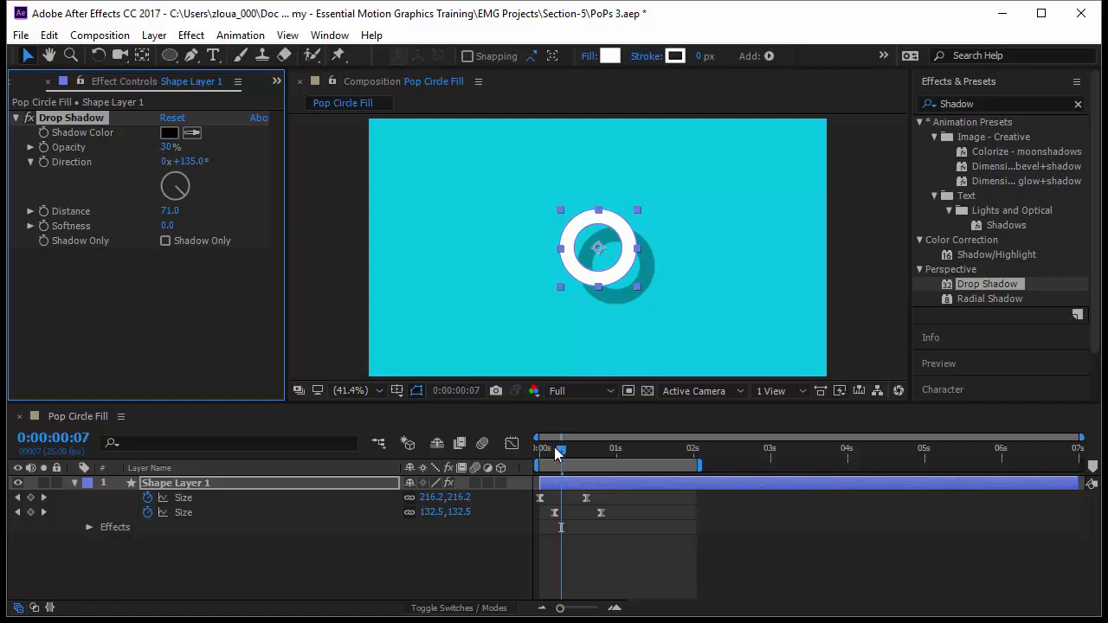
drag(555, 447, 539, 447)
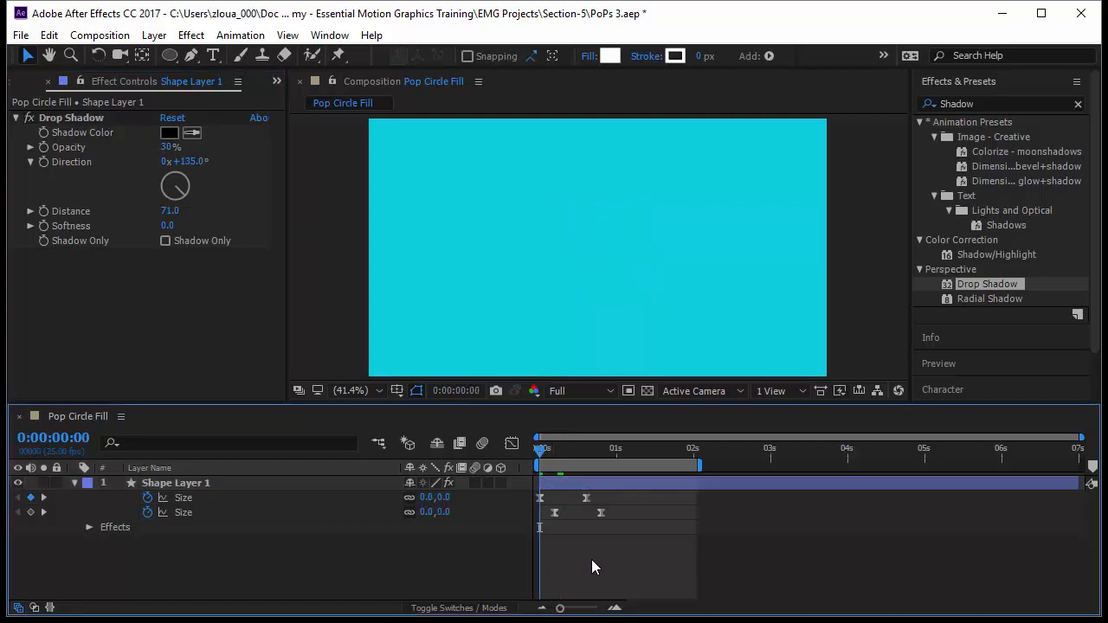
key(space)
key(space)
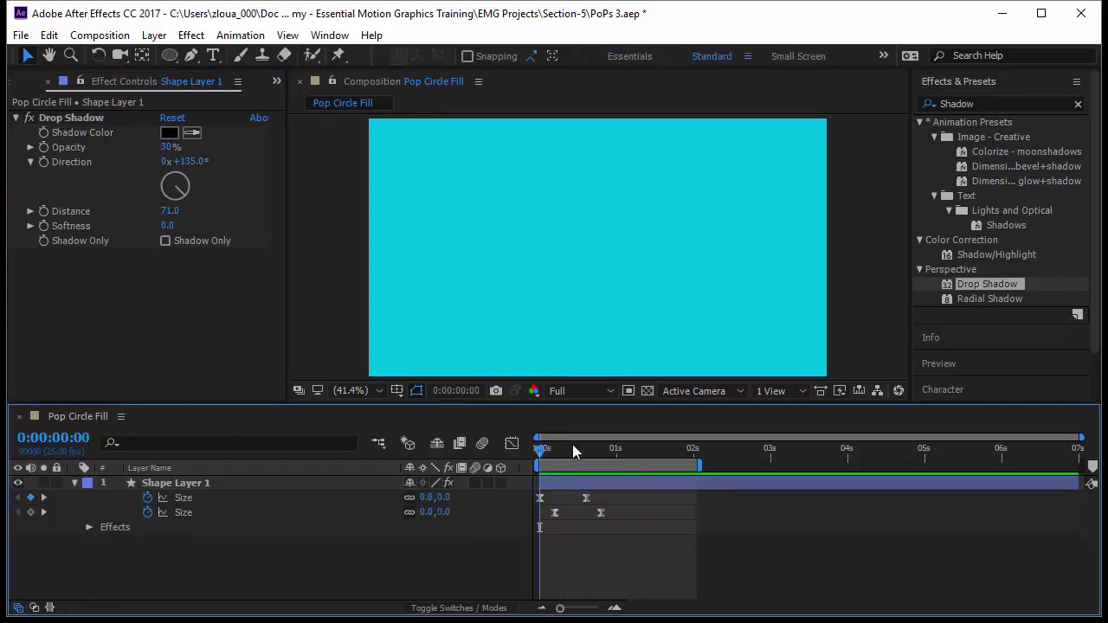
Set the Drop Shadow's color to yellow FFEE5B and its opacity to 100% on a frame showing the ring
click(166, 131)
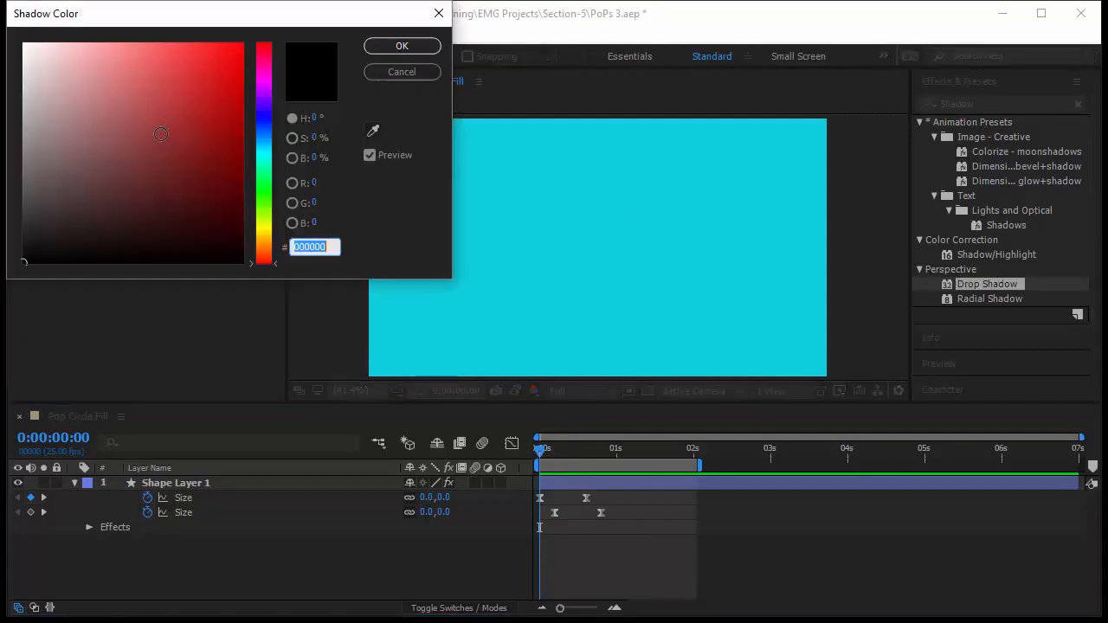
drag(237, 24, 290, 112)
drag(318, 336, 317, 319)
click(217, 131)
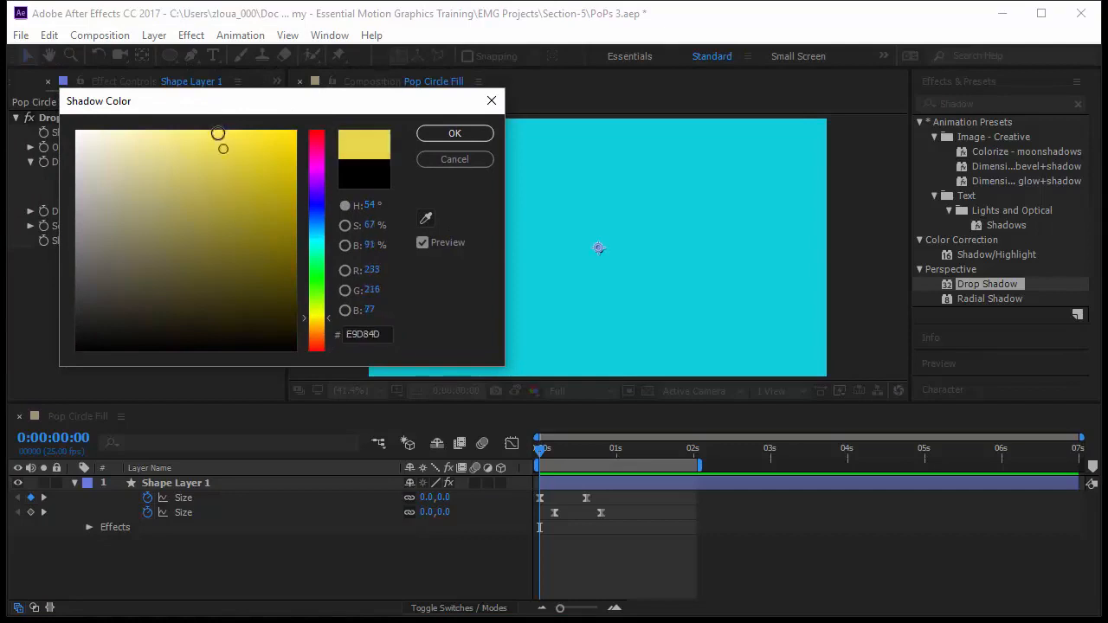
click(430, 136)
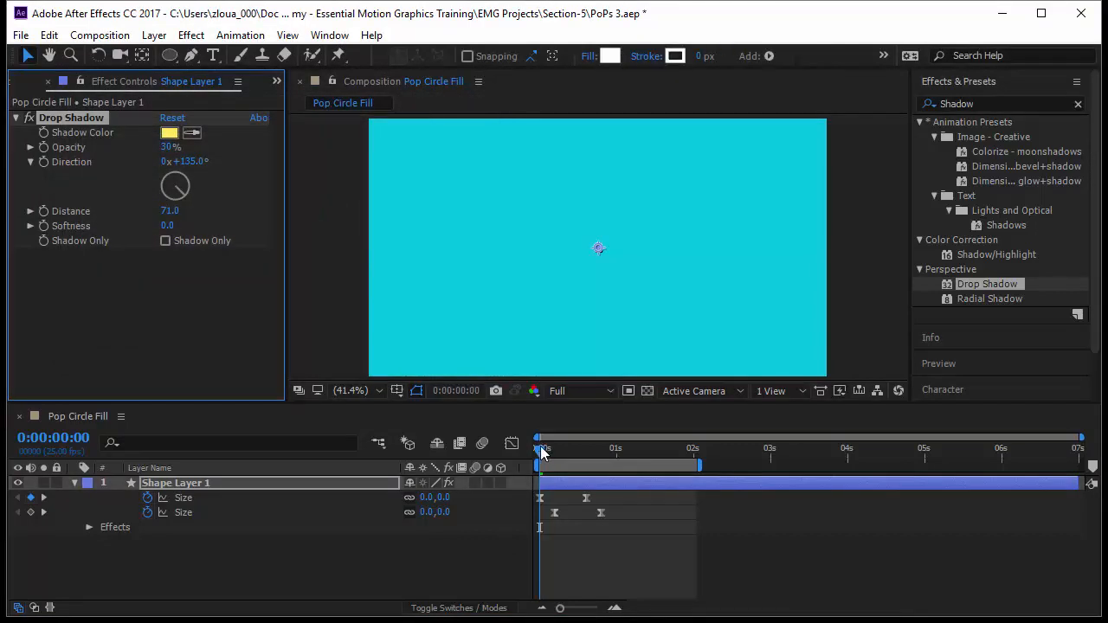
drag(542, 451, 562, 479)
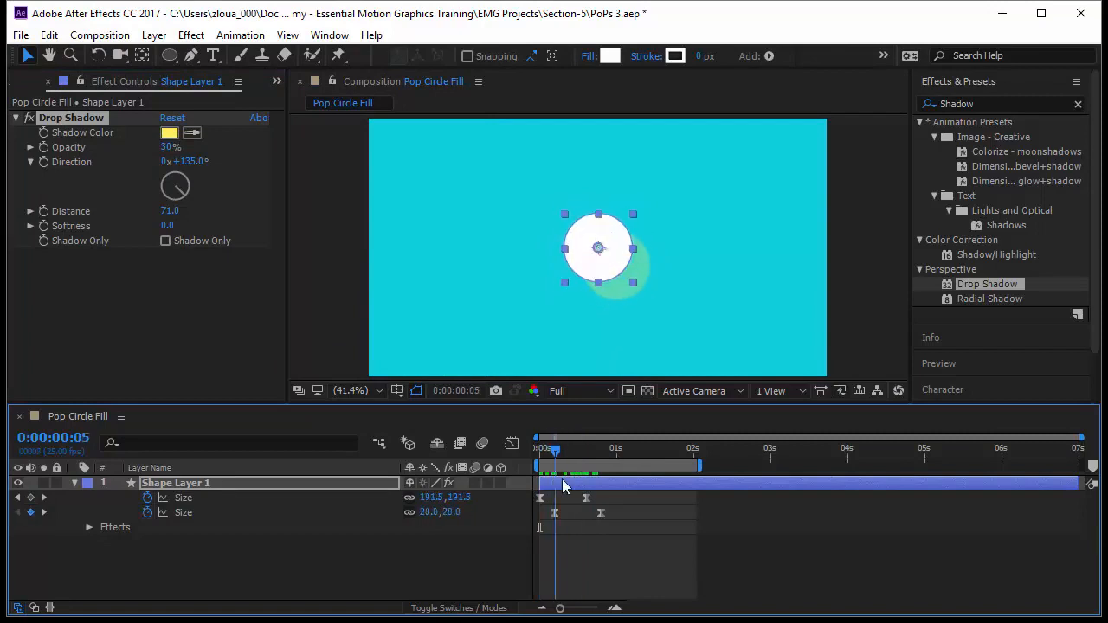
drag(165, 148, 310, 153)
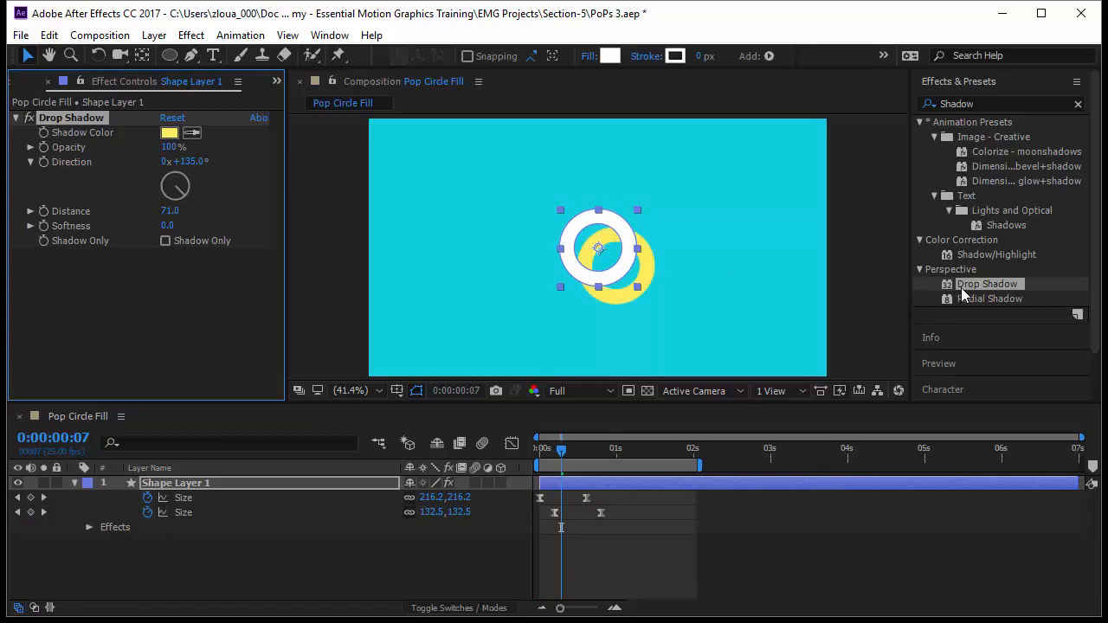
Add a second Drop Shadow above the first with opacity 37%, distance 72 and direction 223°, and preview the animation
drag(961, 287, 73, 125)
drag(175, 153, 168, 153)
drag(167, 211, 232, 207)
drag(186, 161, 257, 153)
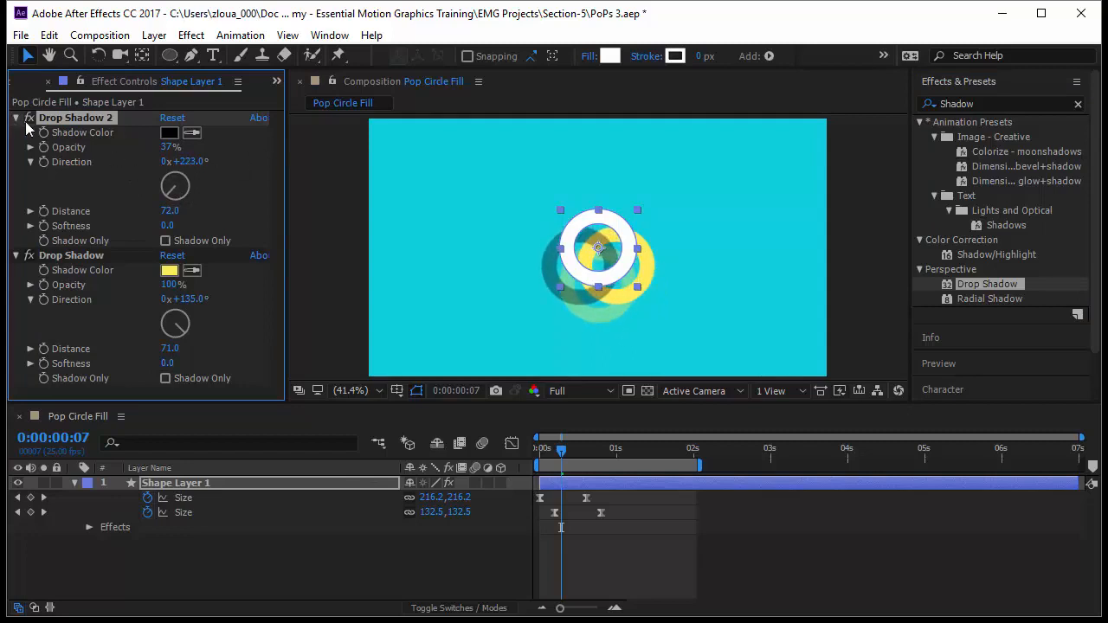
key(space)
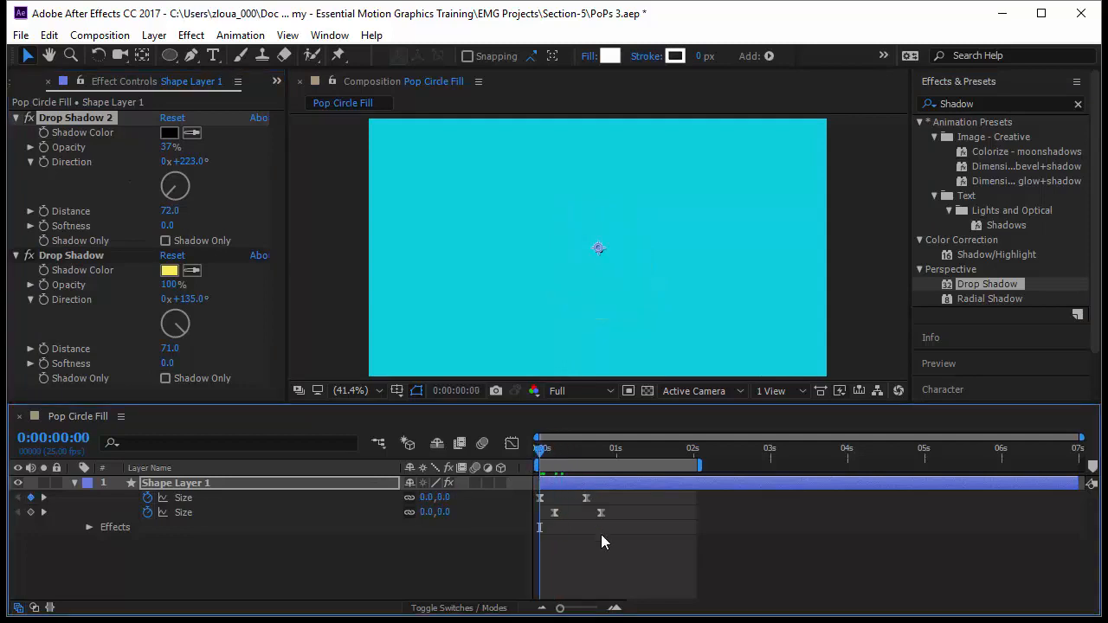
Collapse Drop Shadow 2, reorder it below the yellow Drop Shadow, and preview the animation from the start
click(15, 118)
drag(77, 117, 108, 293)
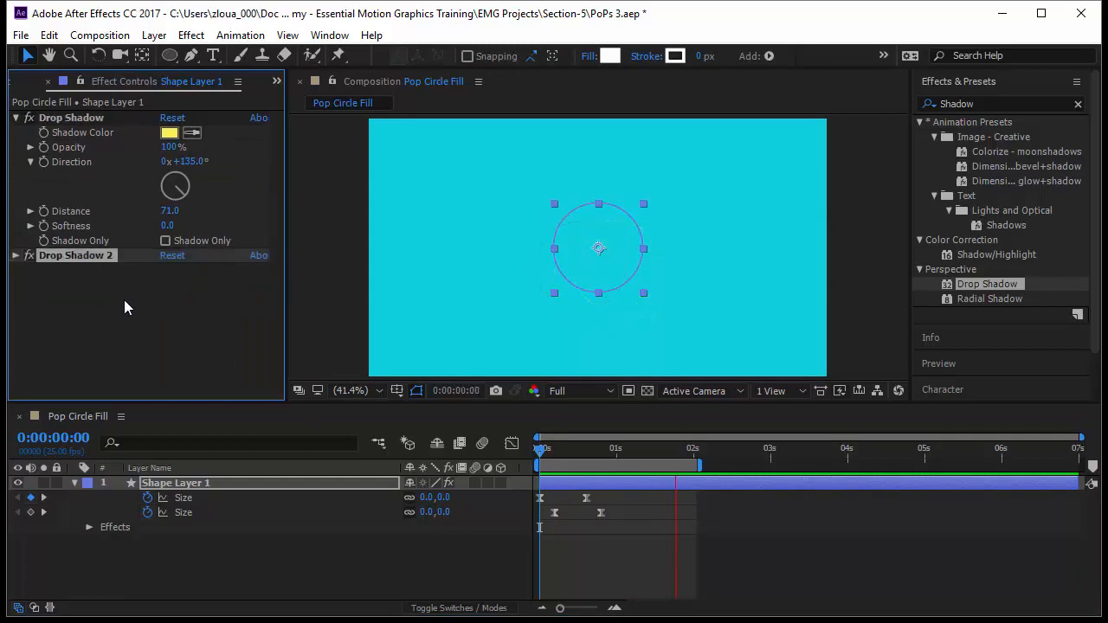
click(580, 457)
drag(581, 455, 599, 462)
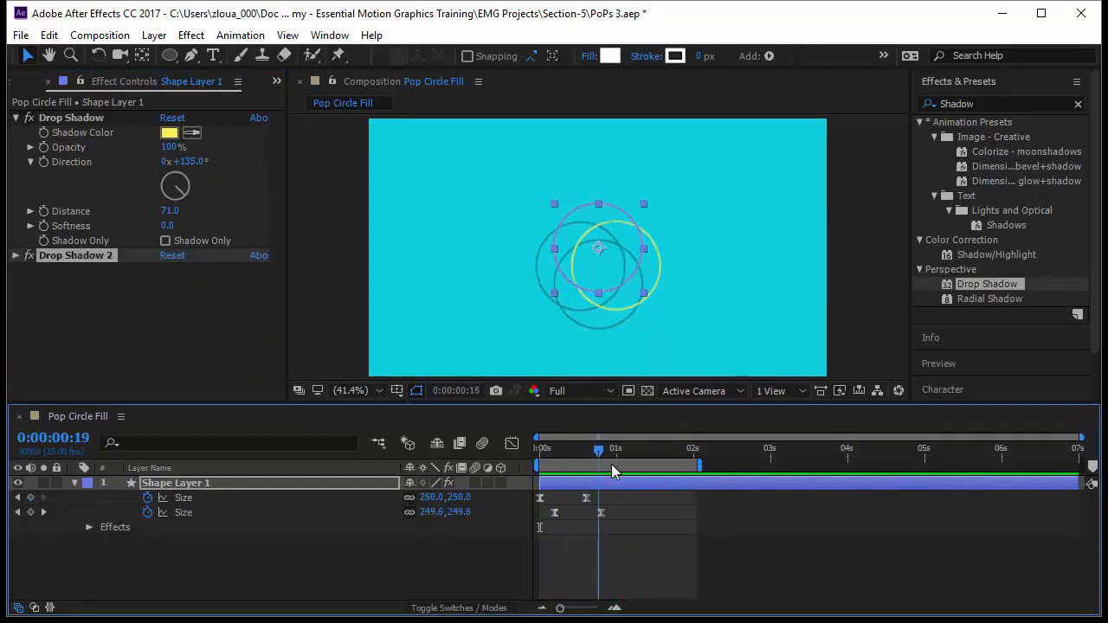
key(Home)
key(space)
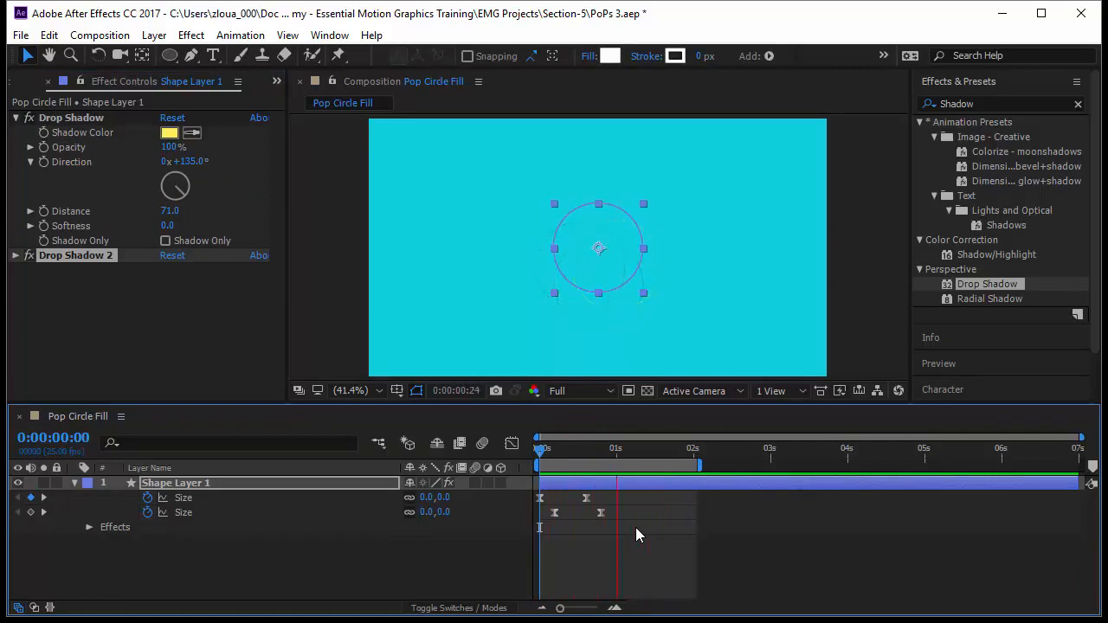
click(628, 564)
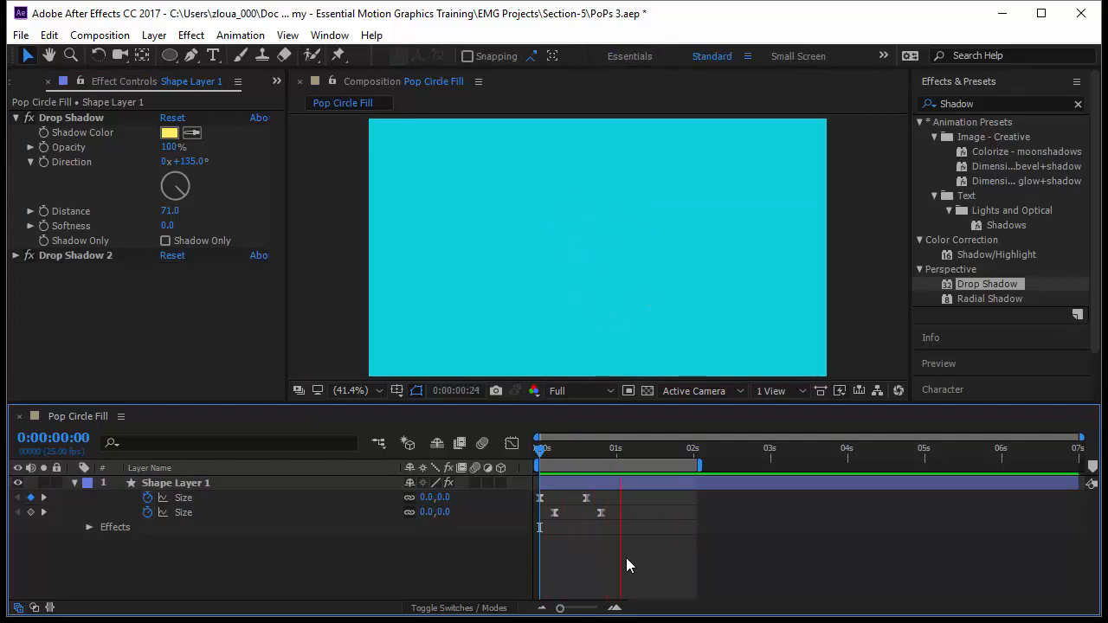
Collapse Ellipse 2 and the layer's properties, and rename Shape Layer 1 as Circle 1
click(75, 483)
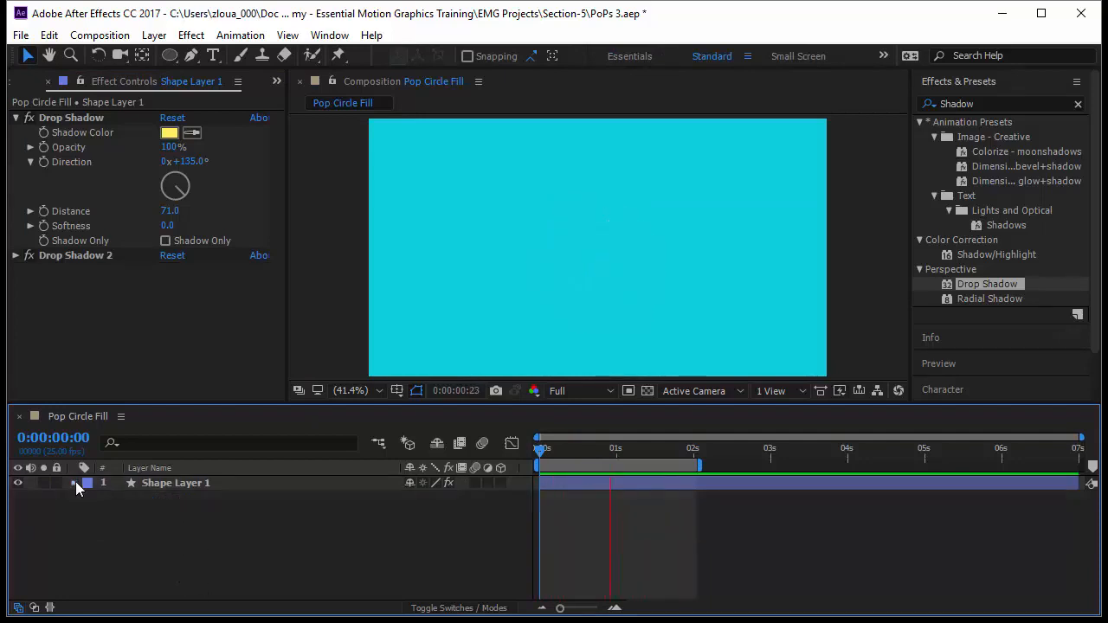
click(76, 482)
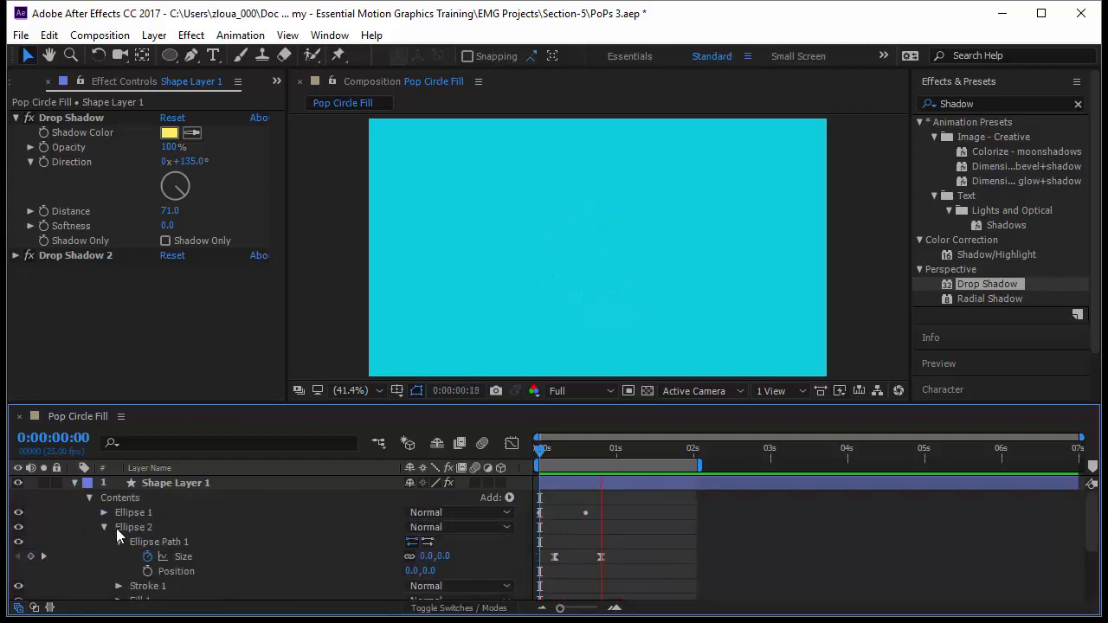
click(105, 528)
click(75, 483)
click(176, 483)
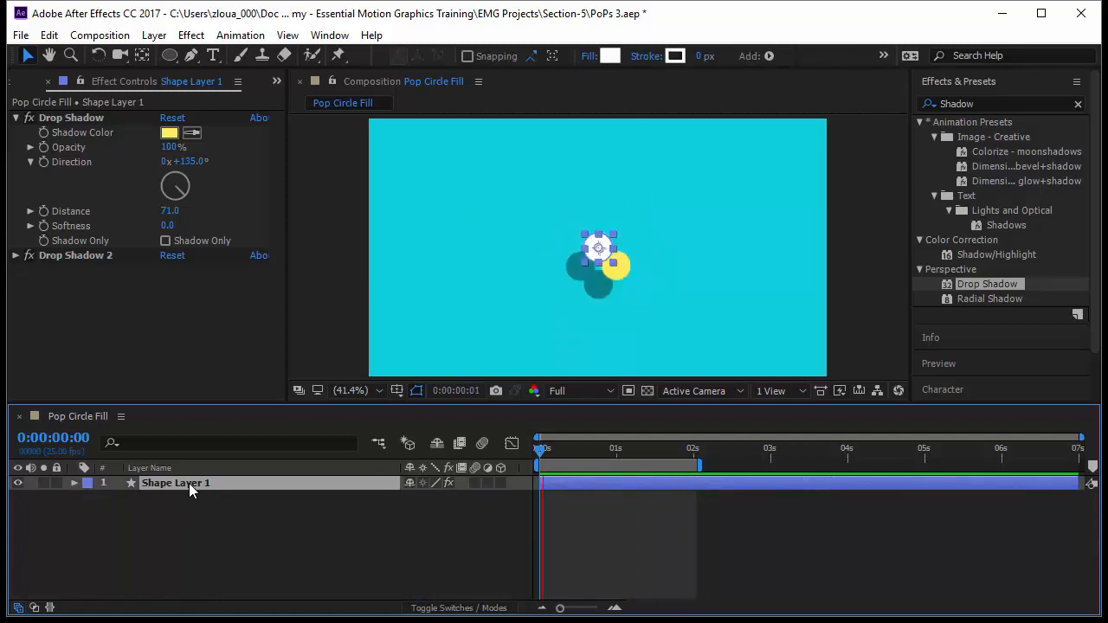
key(Return)
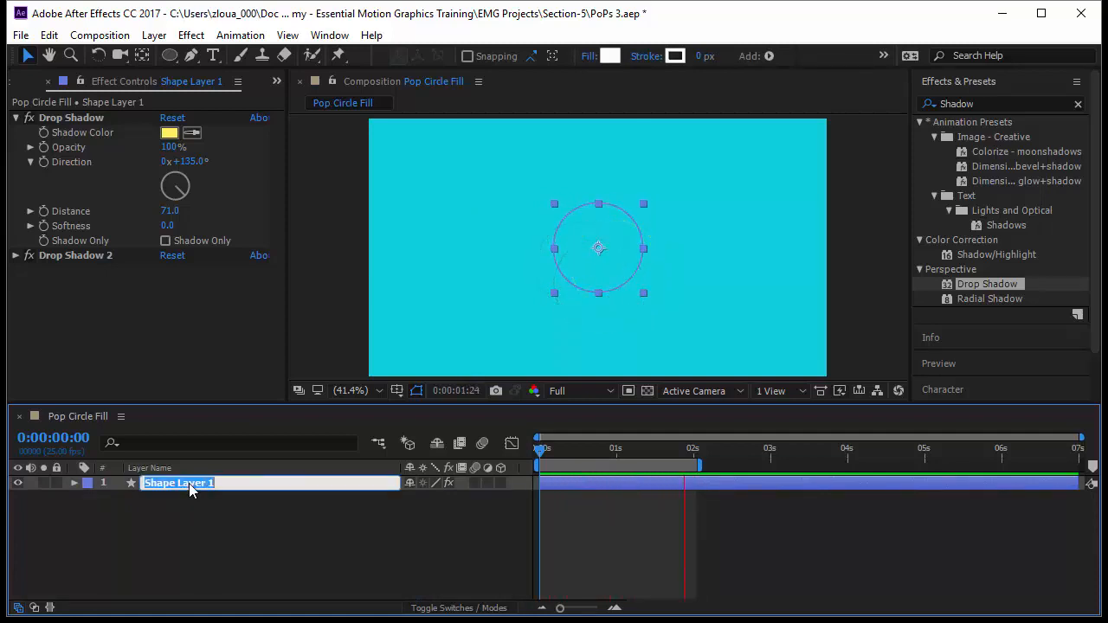
text(Circle 1)
key(Return)
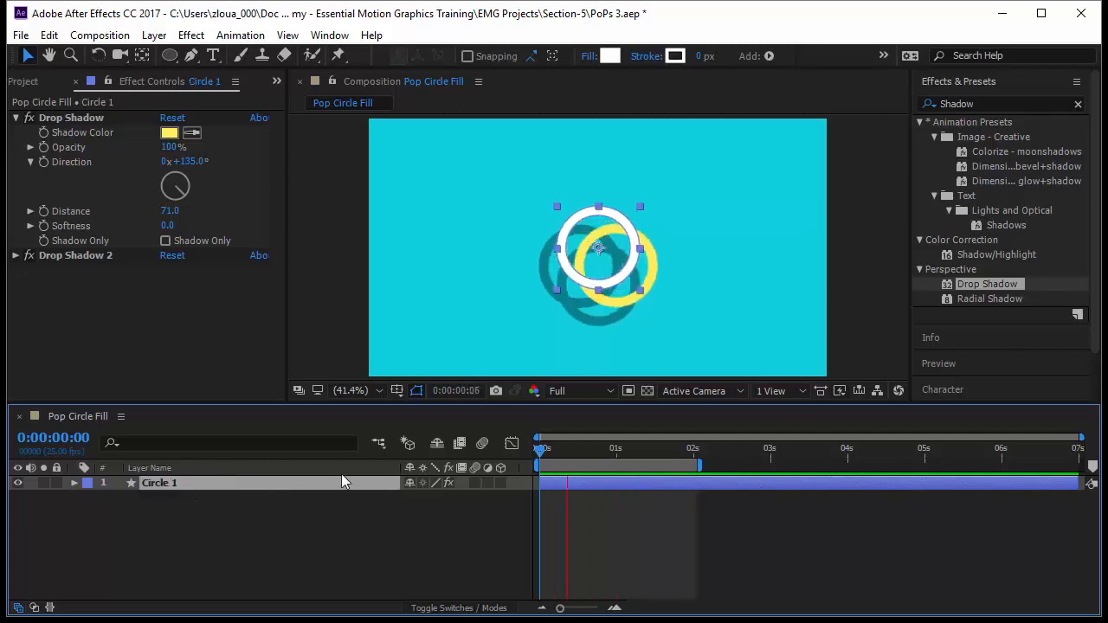
Duplicate Circle 1 on a frame showing the ring and move the copy to its left, at about 287, 387
mouse_move(549, 451)
mouse_down()
mouse_move(586, 457)
mouse_move(567, 458)
mouse_up()
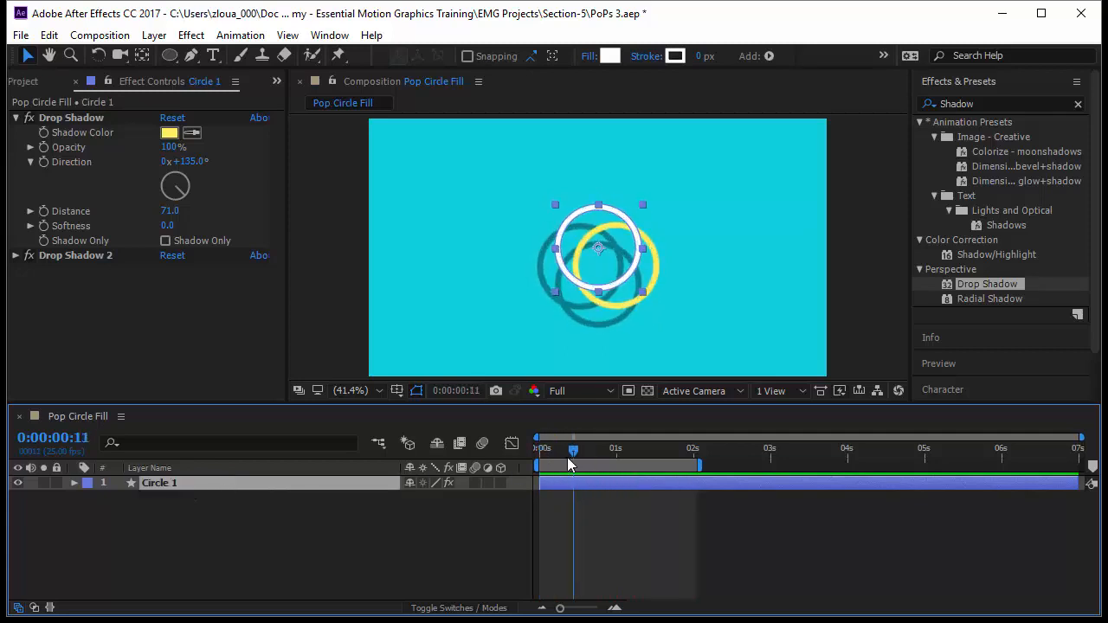
key(ctrl+d)
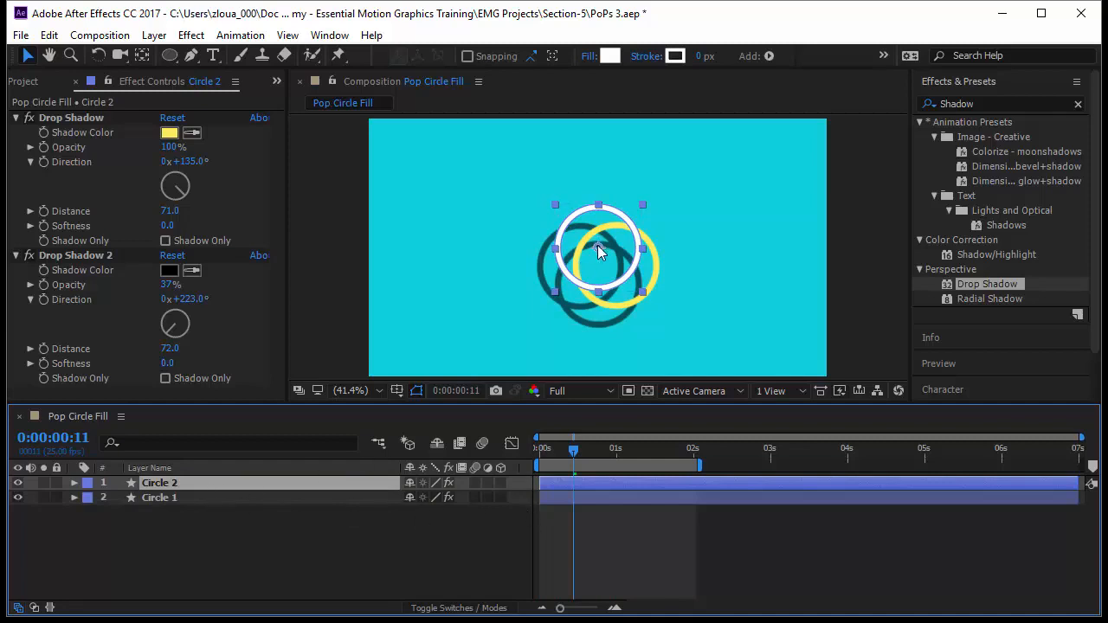
drag(597, 245, 464, 267)
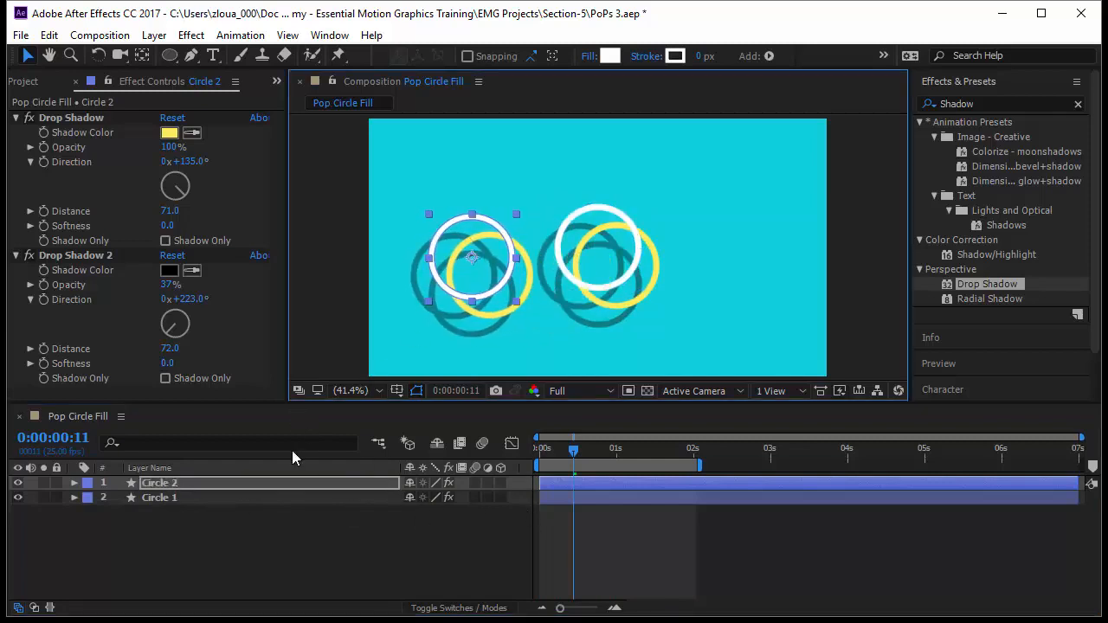
Try scaling the Circle 2 layer to 165% and preview the animation
key(s)
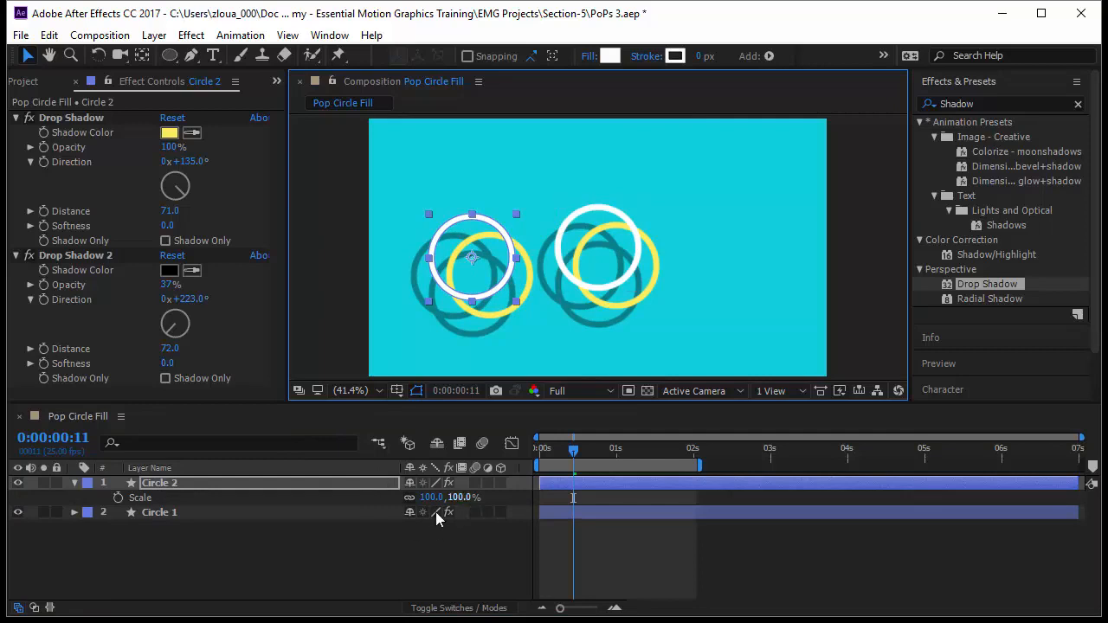
drag(471, 505, 582, 557)
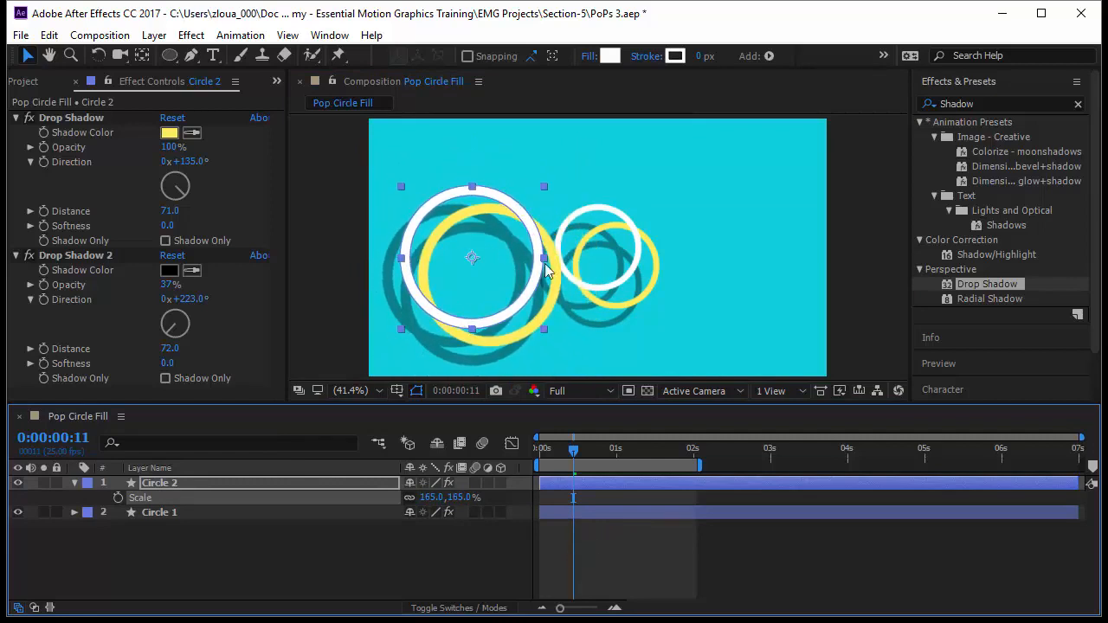
click(581, 546)
key(space)
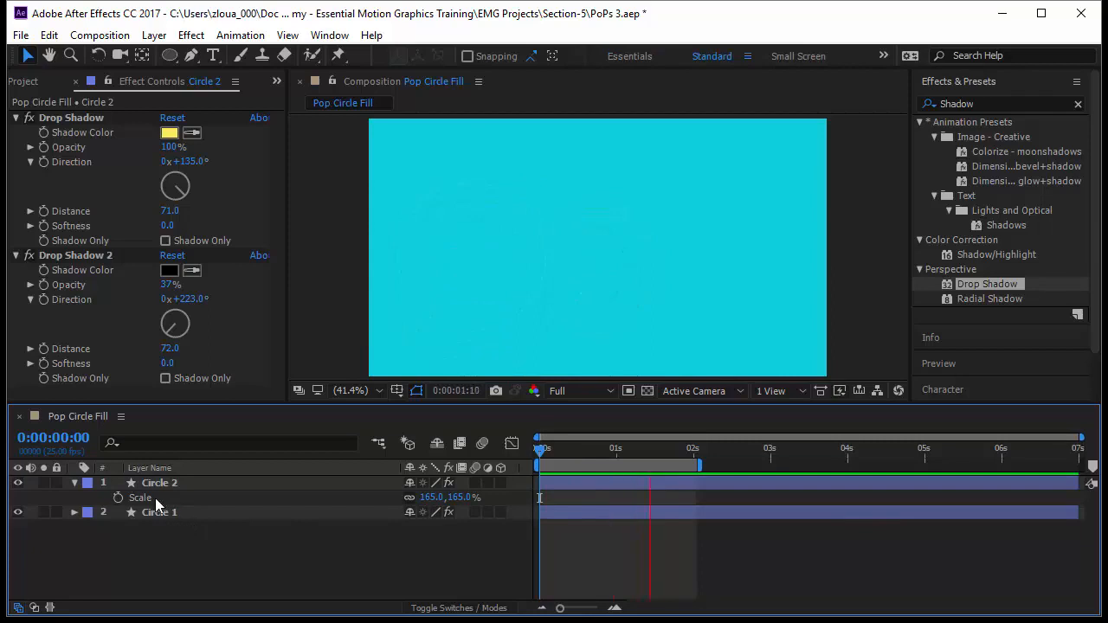
Restore Circle 2's scale to 100%
click(432, 497)
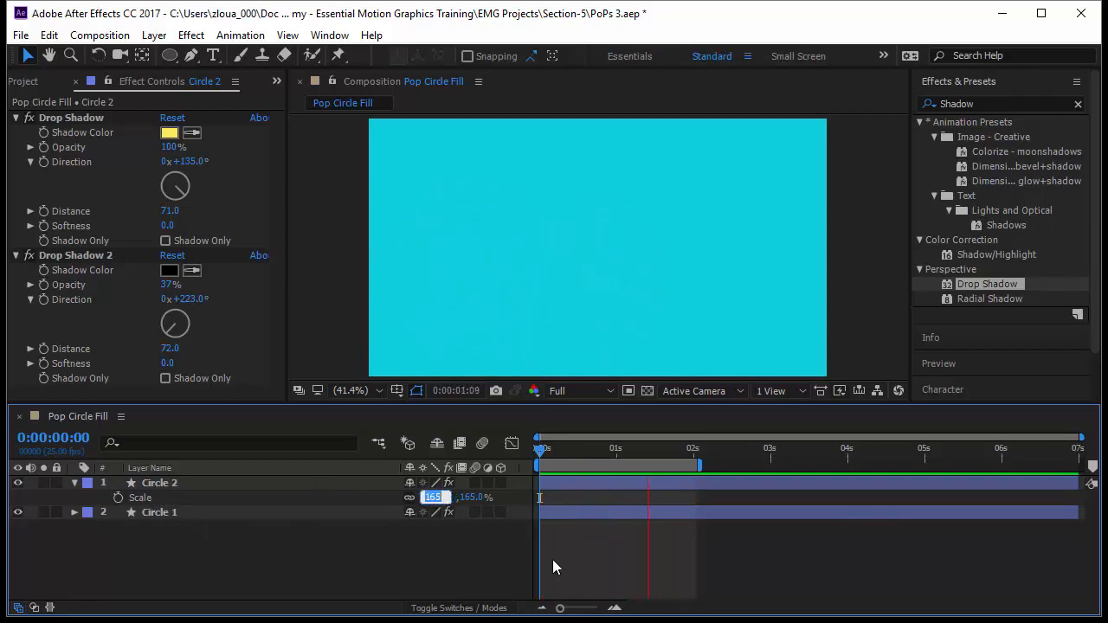
text(100)
key(Return)
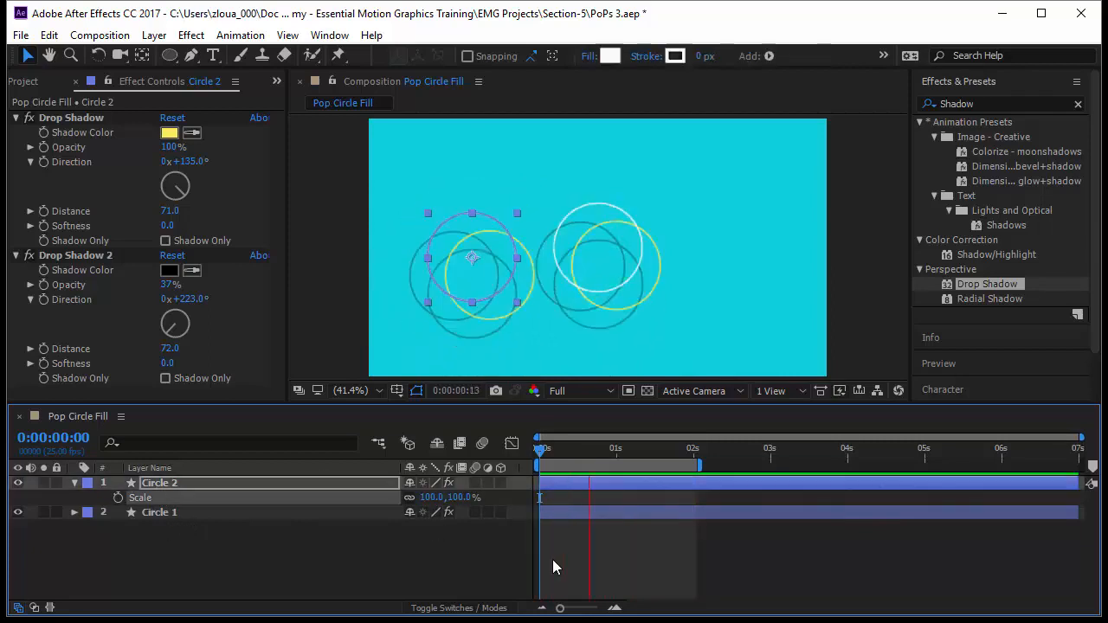
Set the size of Circle 2's Ellipse 1 to 350 at its last keyframe, at frame 15
click(75, 482)
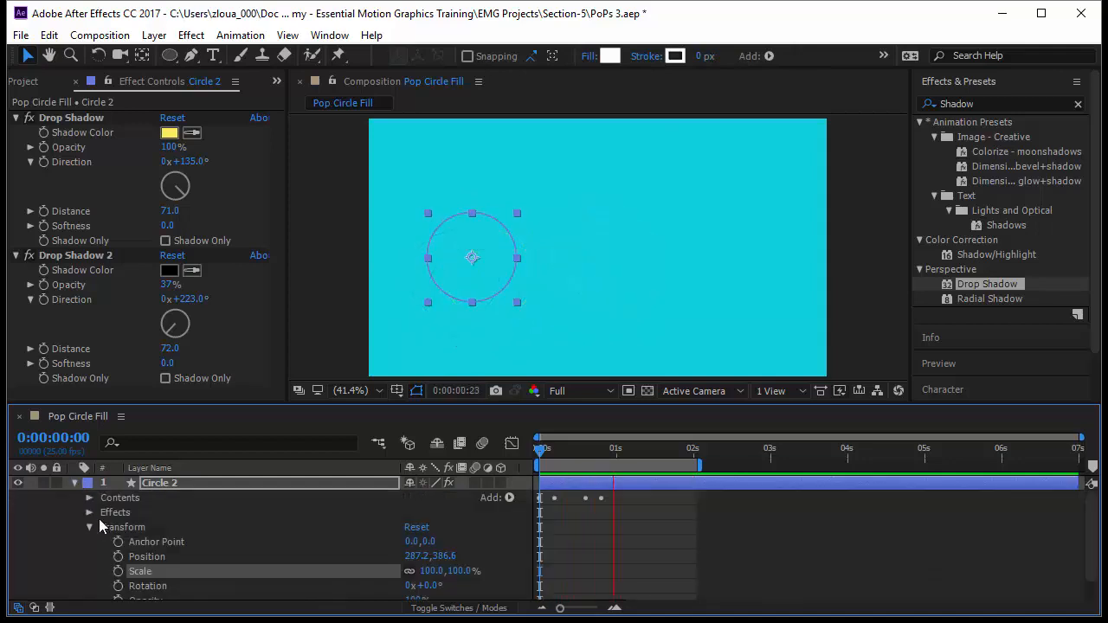
click(89, 498)
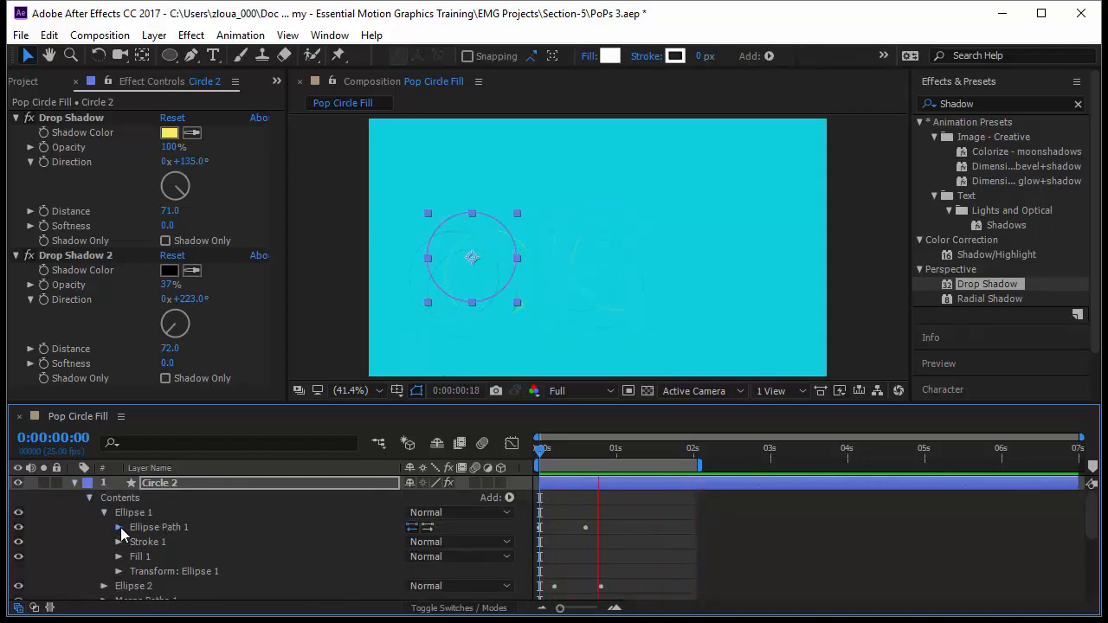
click(120, 527)
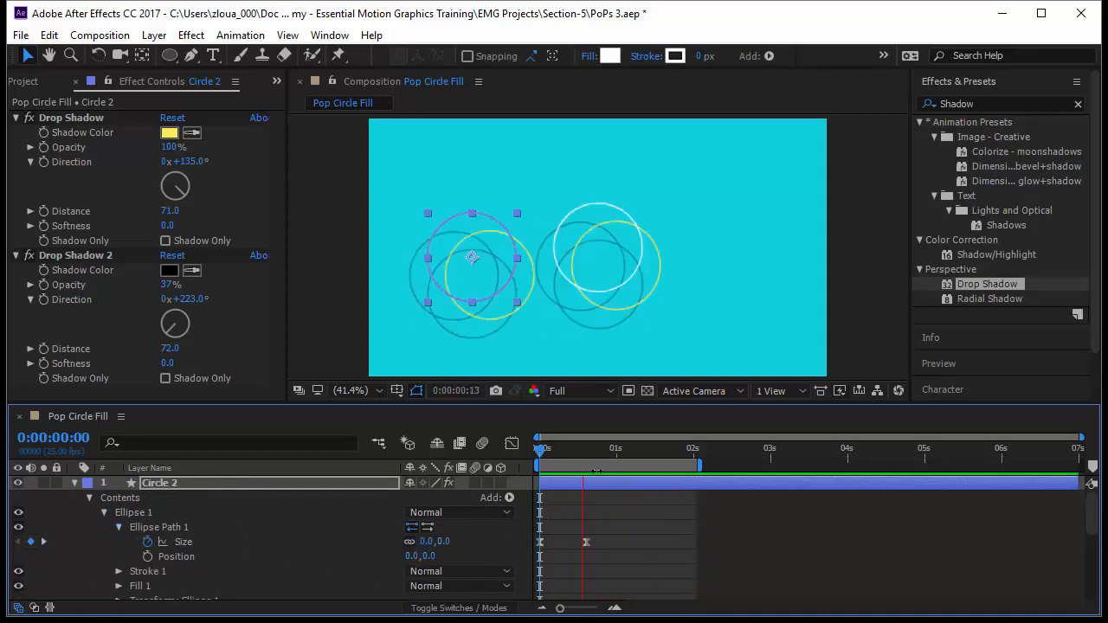
drag(542, 456, 590, 468)
click(574, 454)
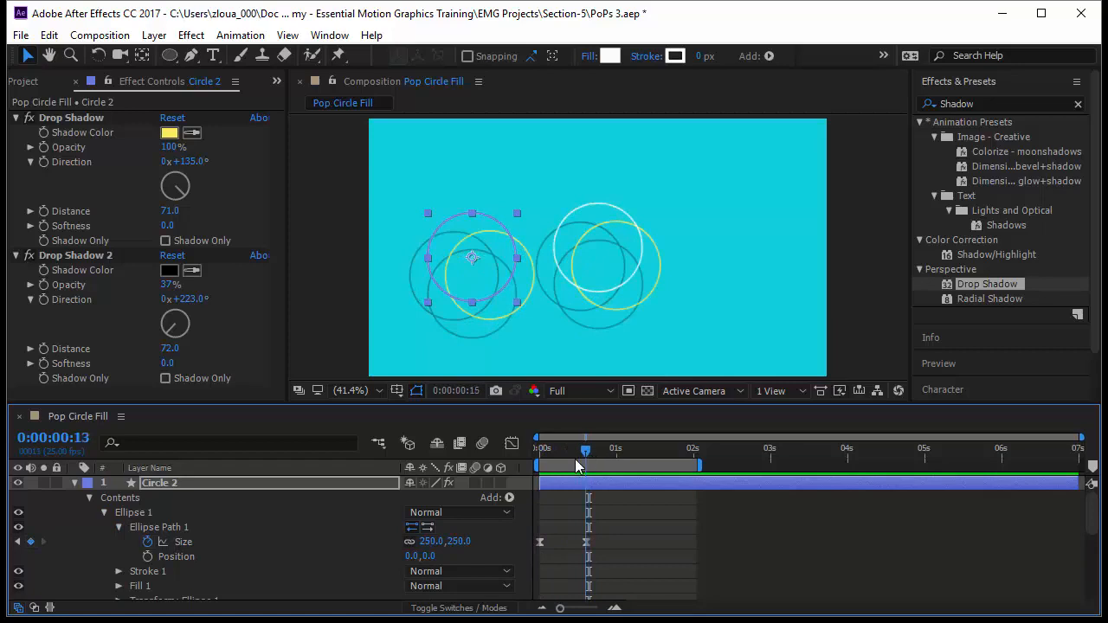
key(k)
key(k)
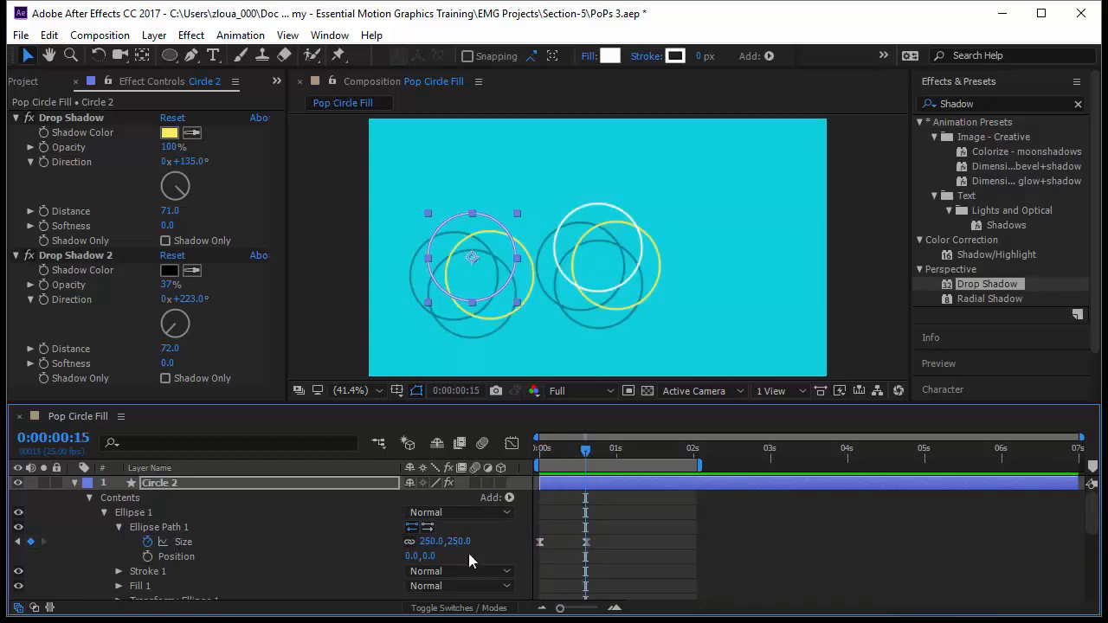
text(350)
key(Return)
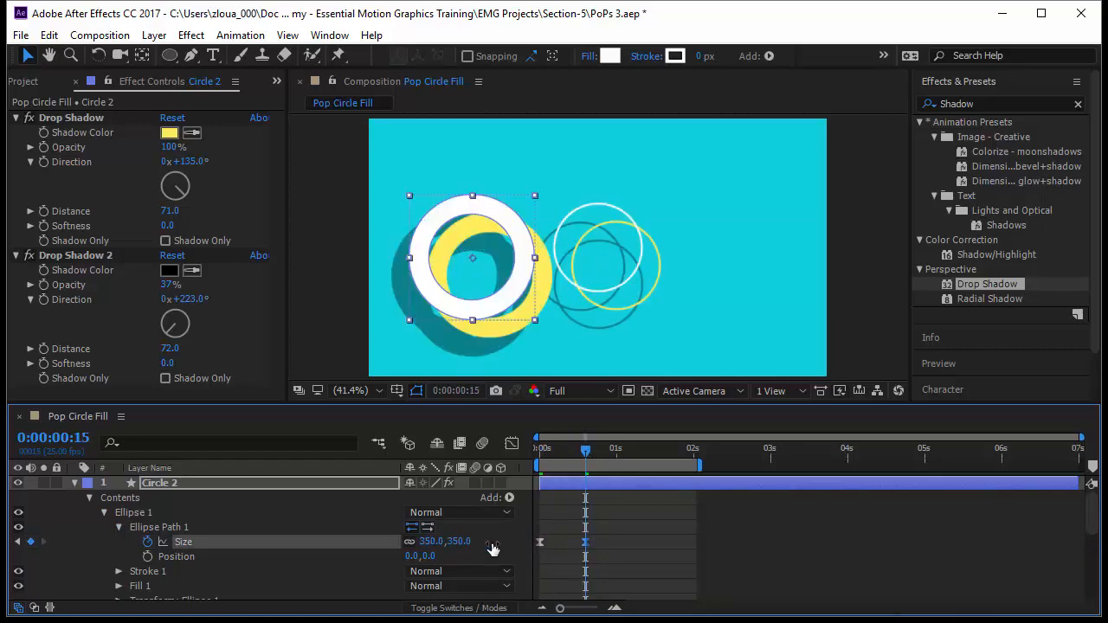
Enlarge Circle 2's Ellipse 2 at its last size keyframe, at frame 20, and preview the animation from the start
scroll(389, 554, down, 2)
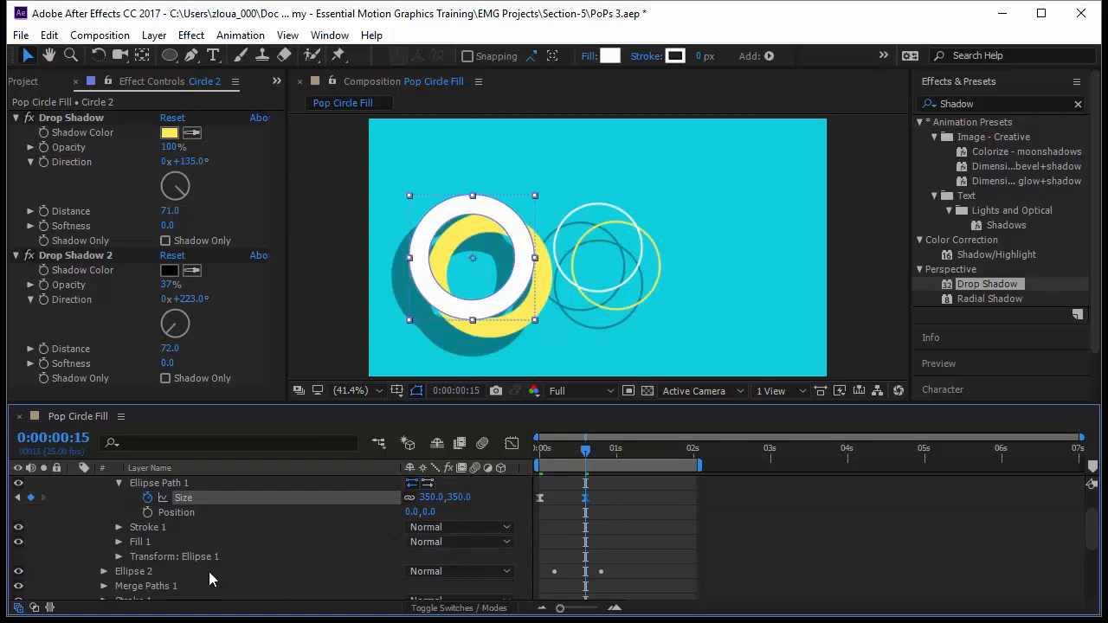
scroll(208, 571, down, 2)
click(103, 527)
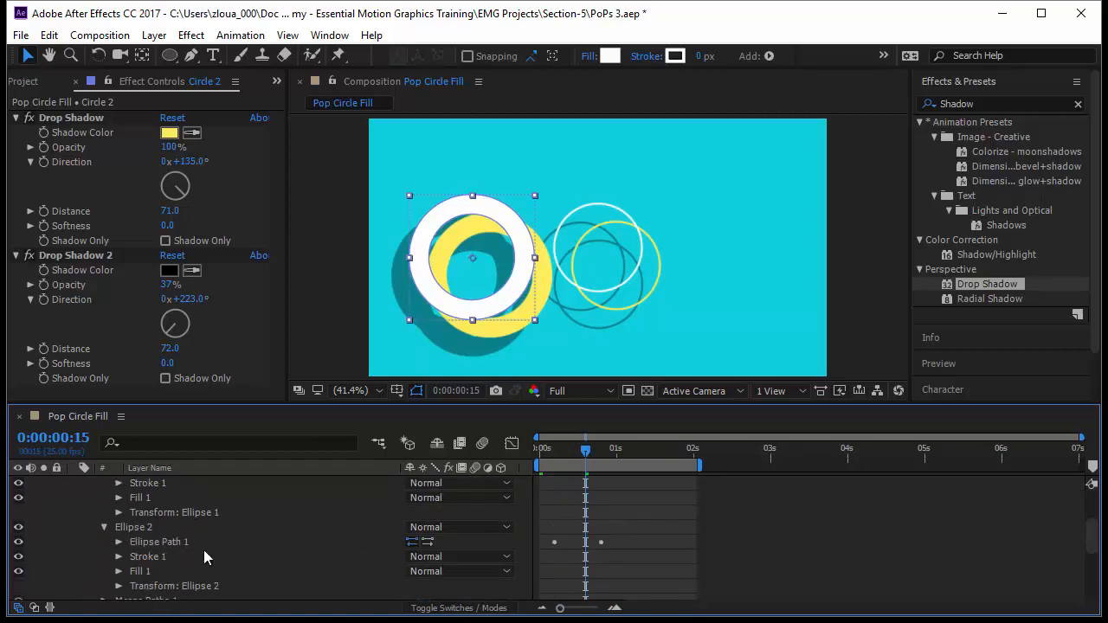
click(118, 542)
key(k)
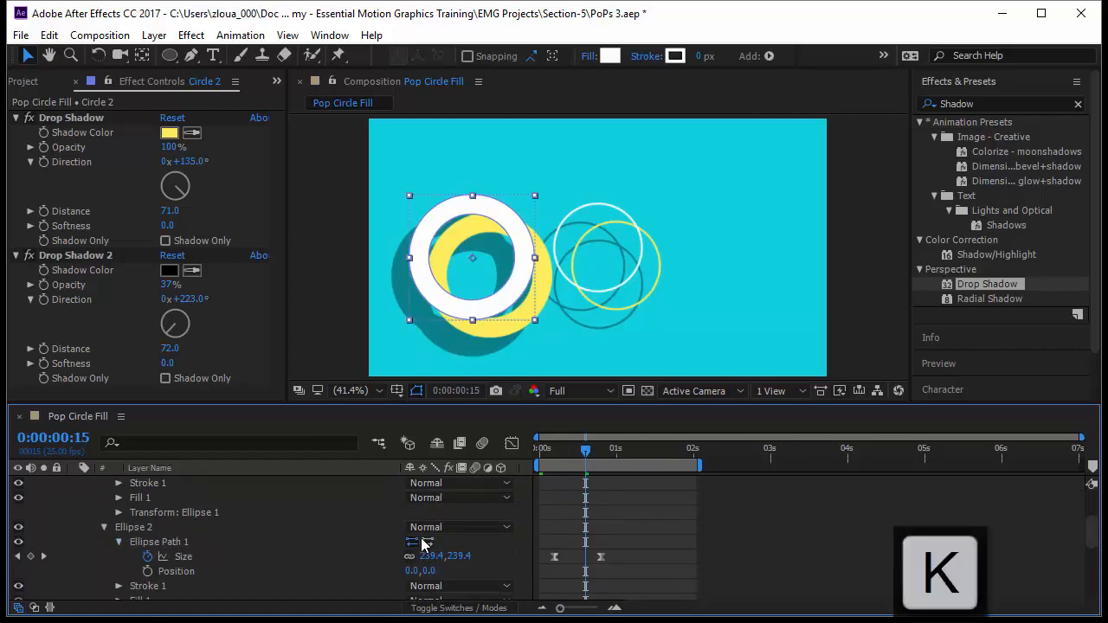
key(k)
click(460, 556)
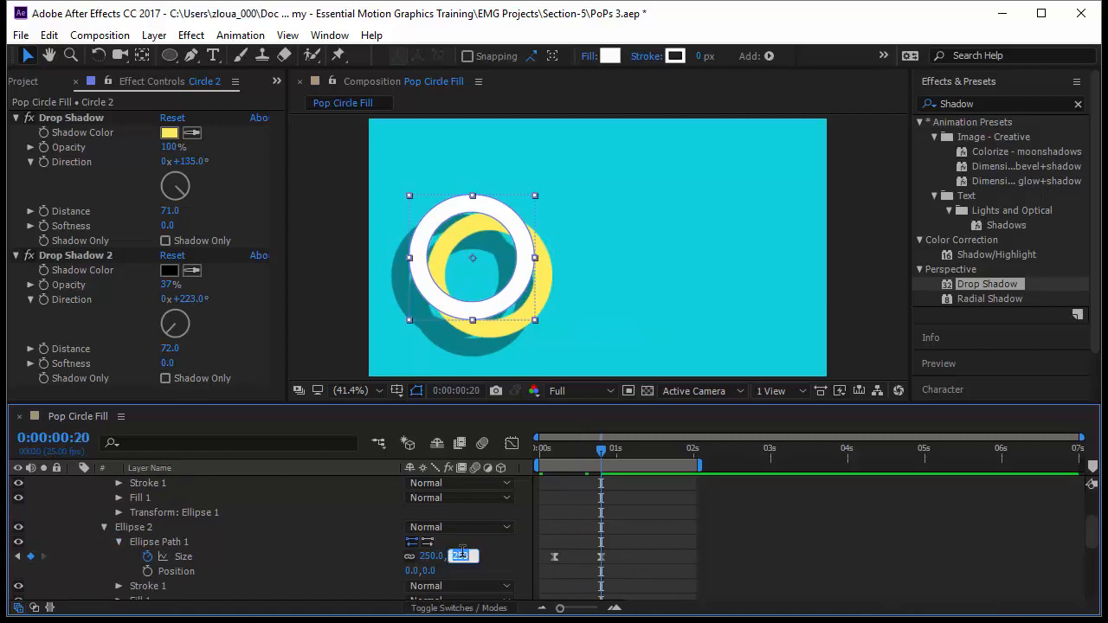
key(Return)
key(Home)
key(space)
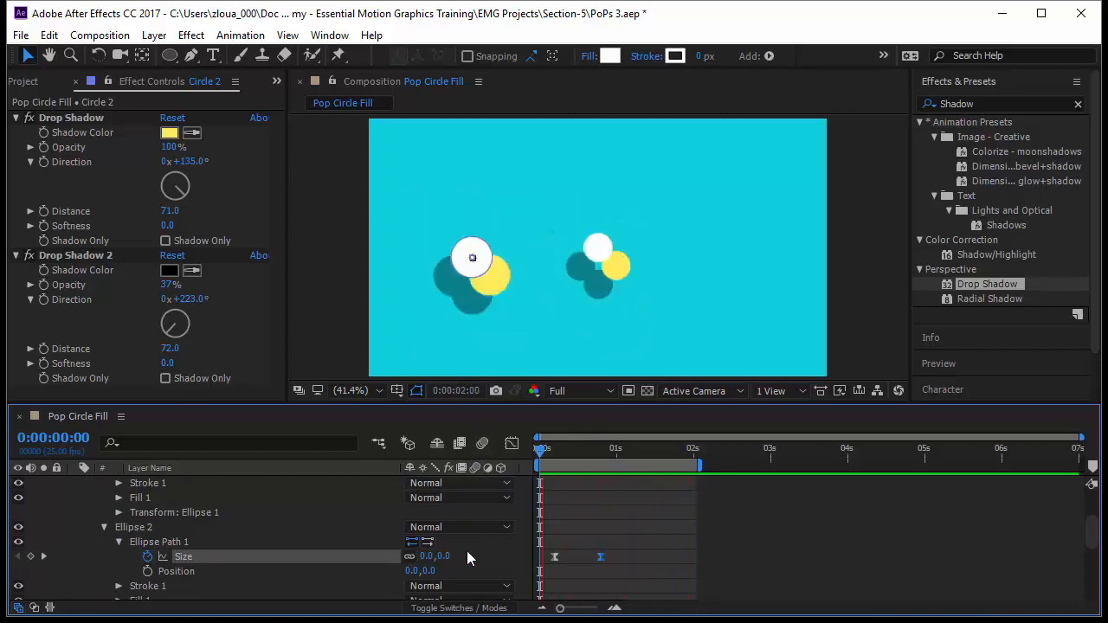
Collapse and duplicate the Circle 2 layer, and scale the copy up to 140%
scroll(261, 542, up, 3)
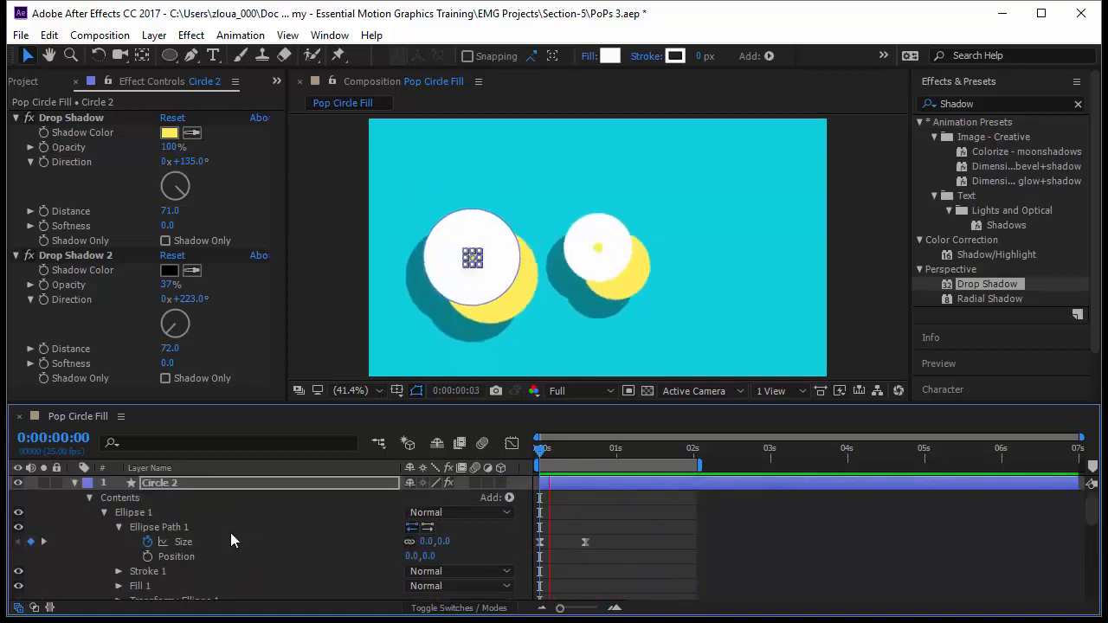
click(75, 483)
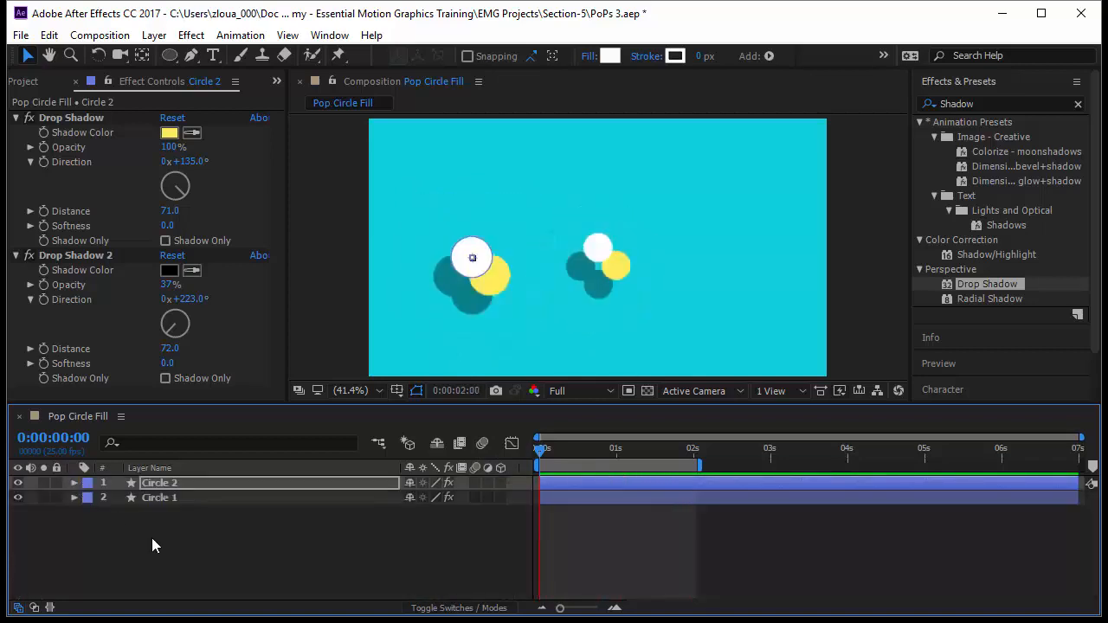
key(ctrl+d)
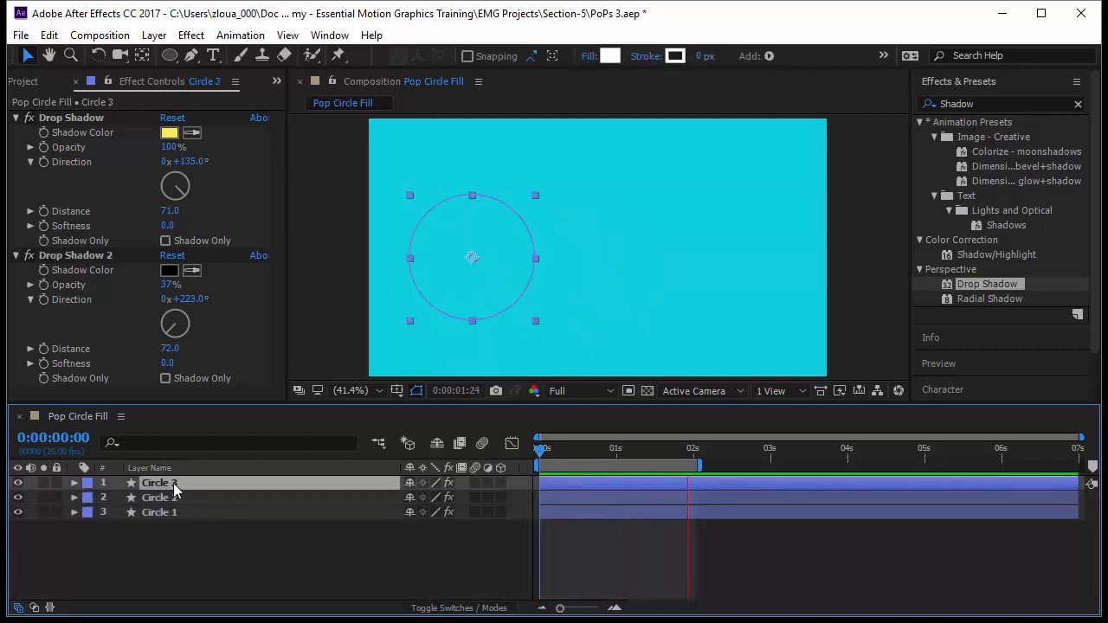
key(s)
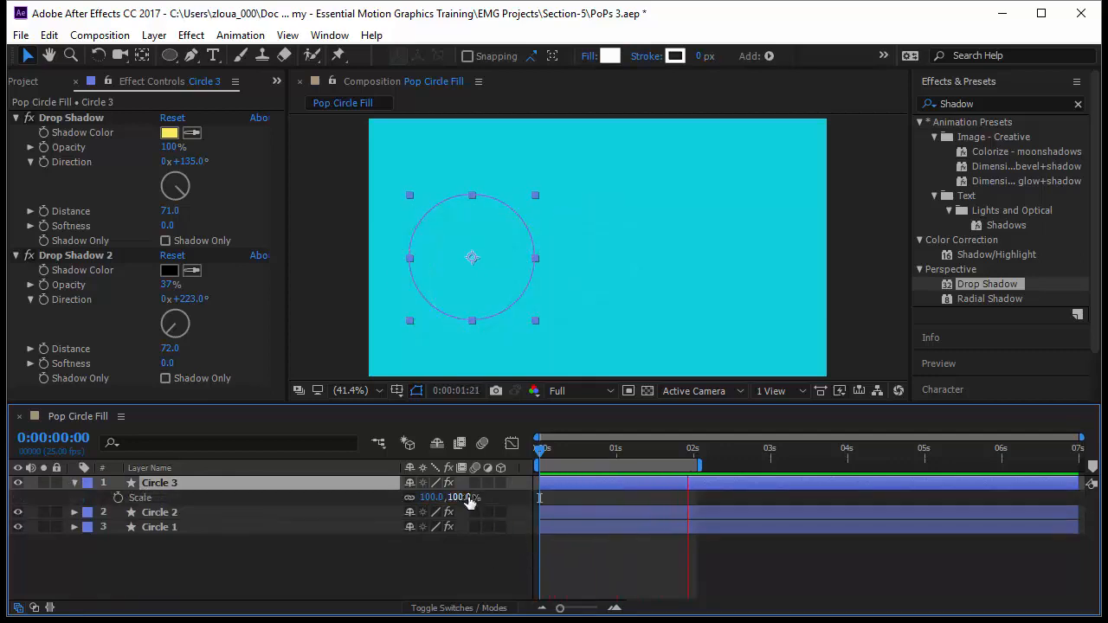
drag(457, 500, 513, 507)
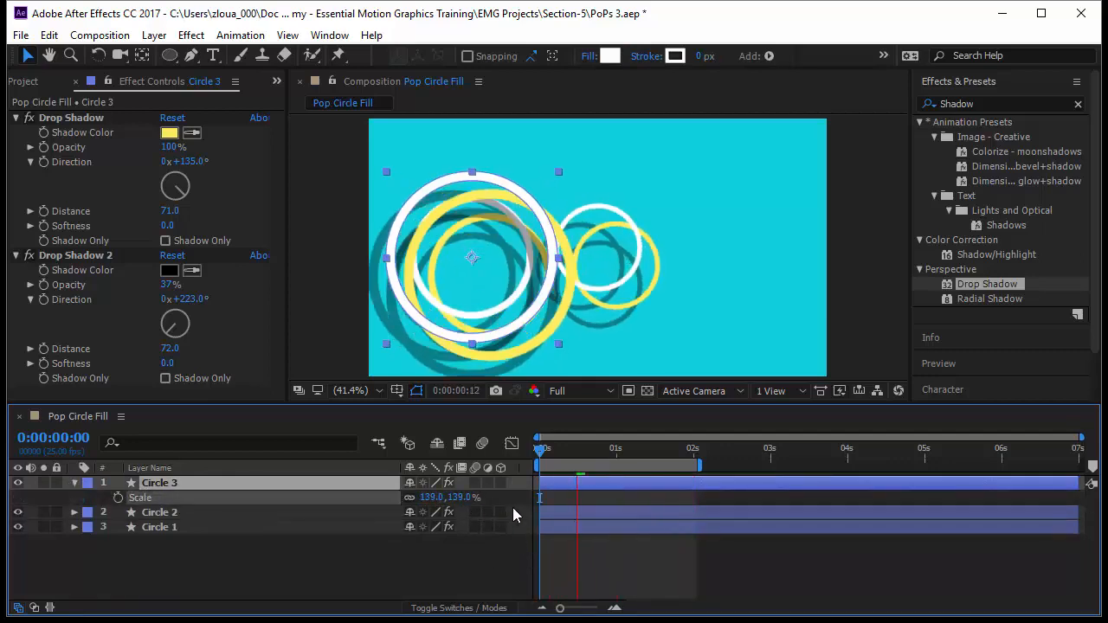
At frame 14, move the Circle 3 shape across the composition to the right of the other two circles
click(470, 256)
click(583, 454)
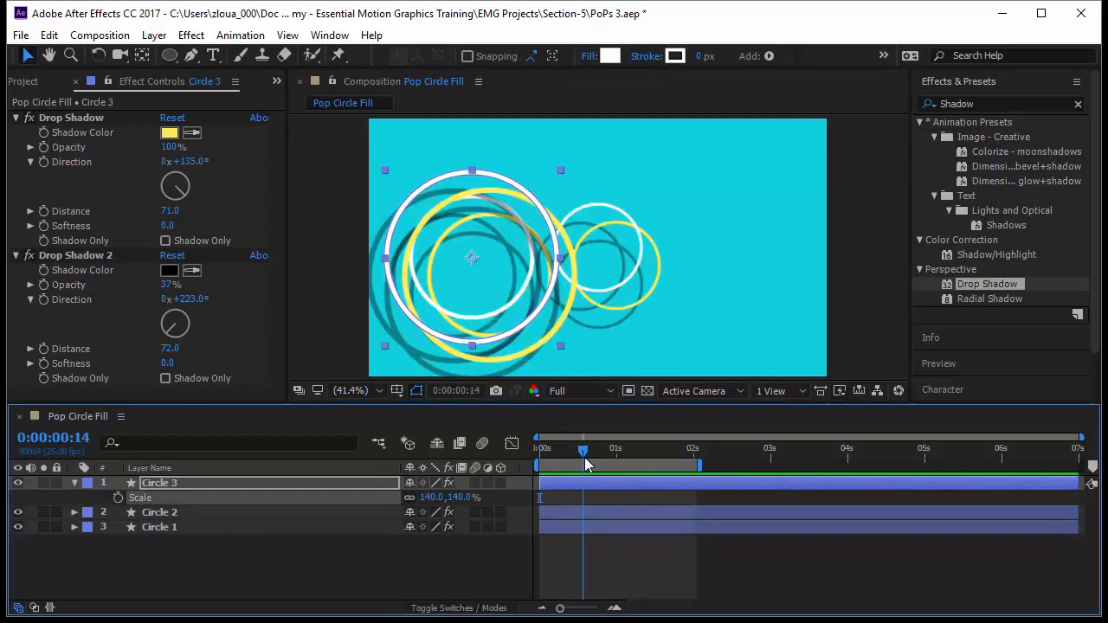
drag(475, 255, 718, 228)
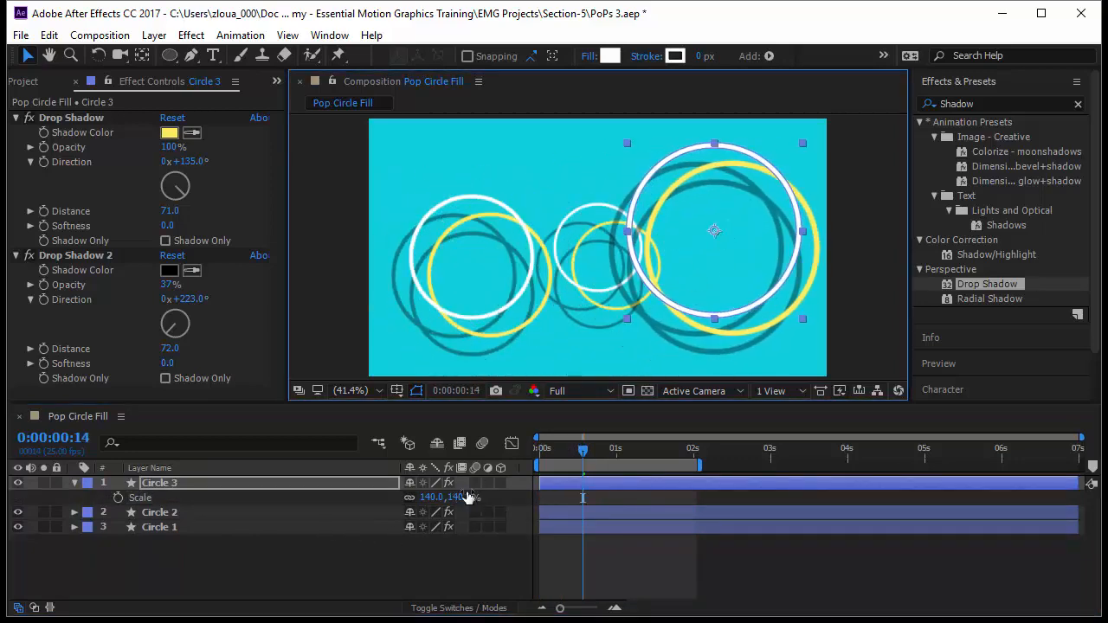
Reduce the Circle 3 layer's scale to 67%, deselect it, and preview the animation from the start
drag(468, 497, 410, 498)
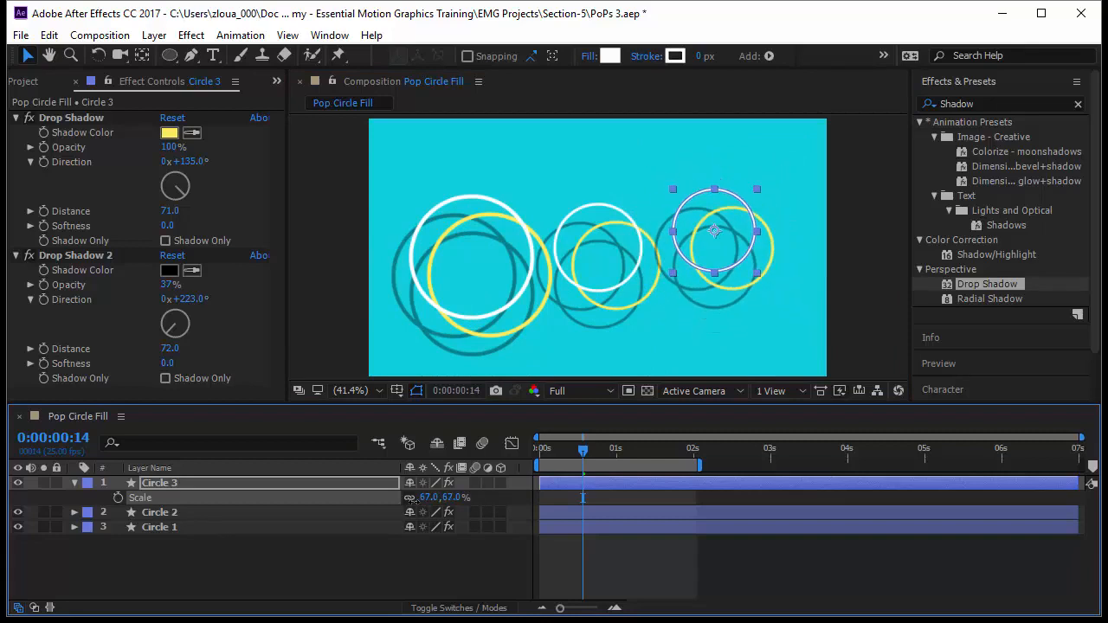
click(585, 554)
key(Home)
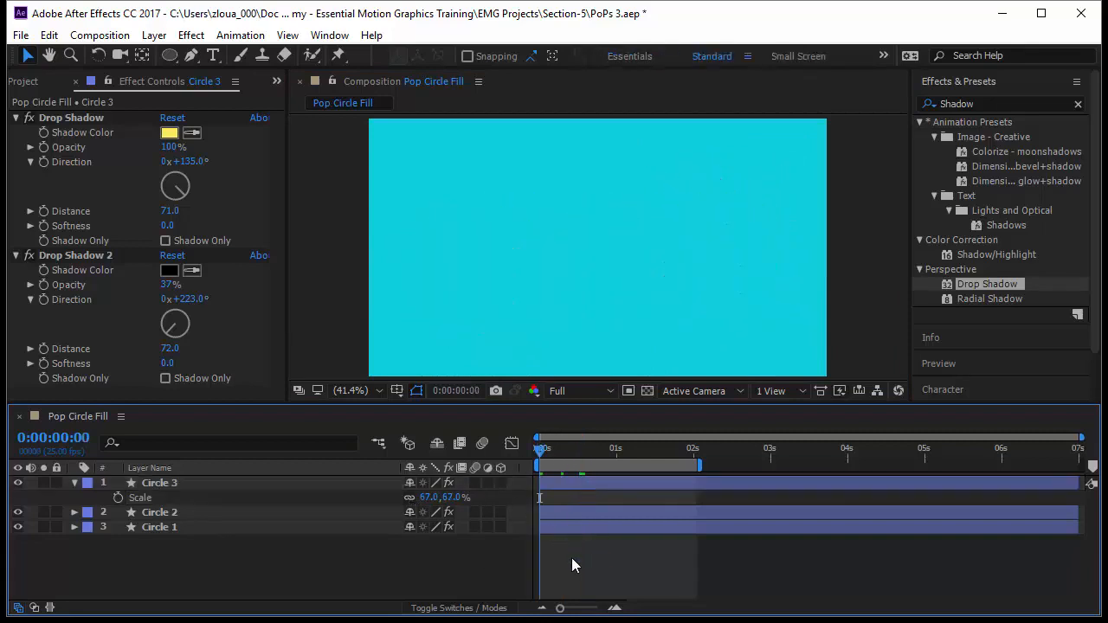
key(space)
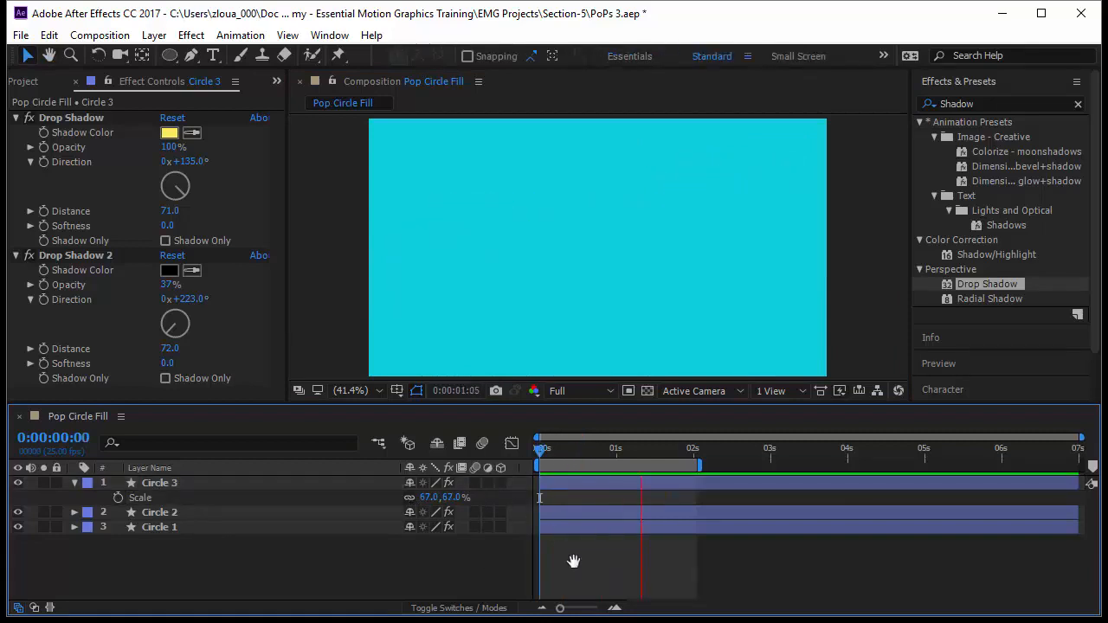